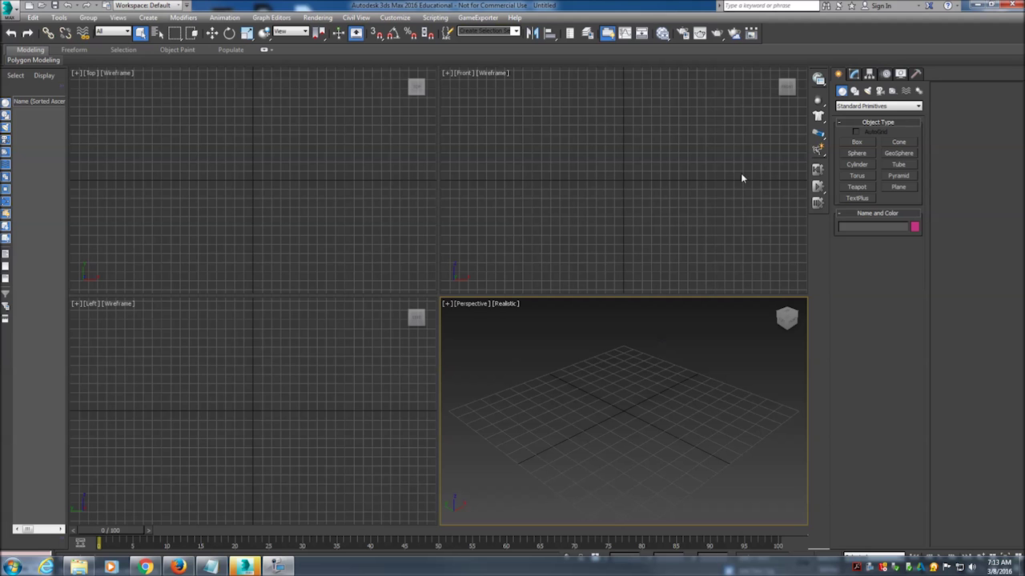
Create a plane about 189 long and 246 wide in the Top viewport and colour it yellow-green
left_click(897, 187)
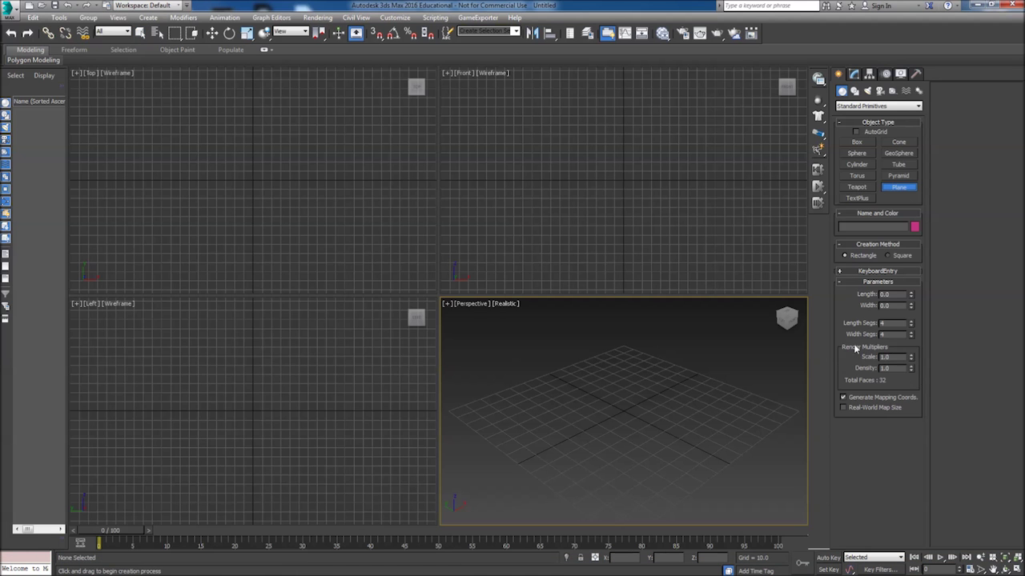
left_click_drag(142, 94, 366, 265)
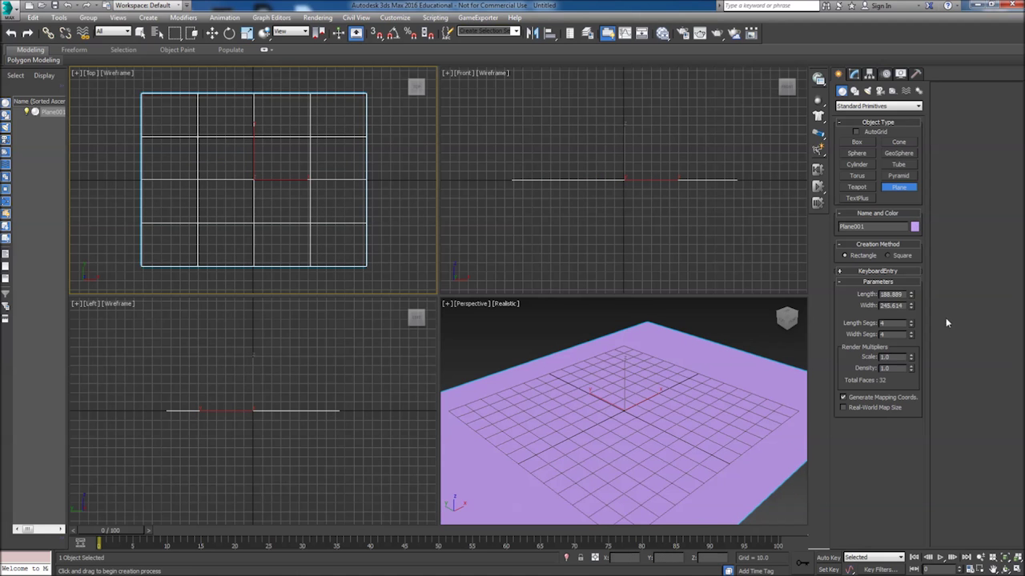
left_click(915, 227)
left_click(465, 275)
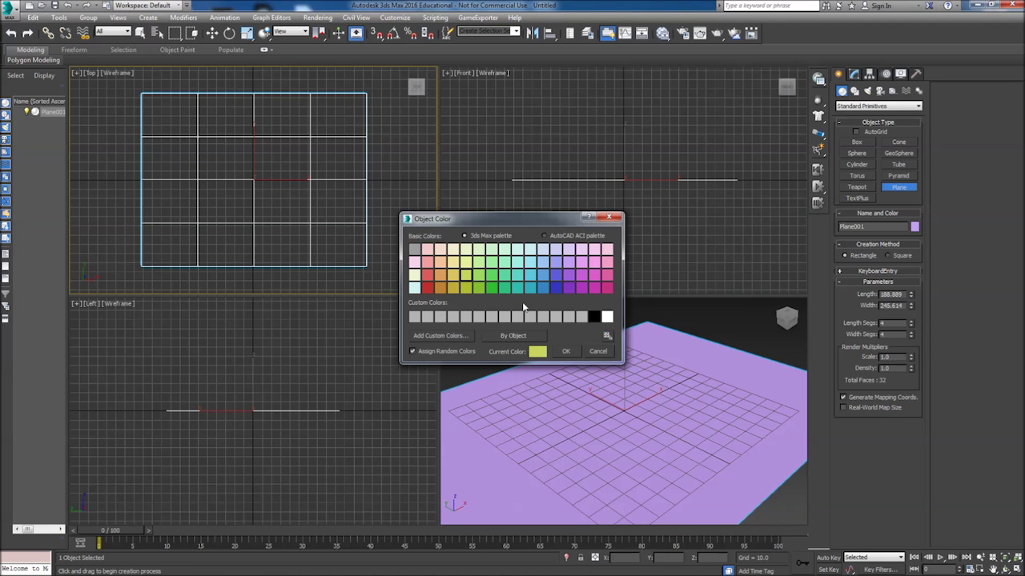
left_click(573, 352)
left_click(694, 435)
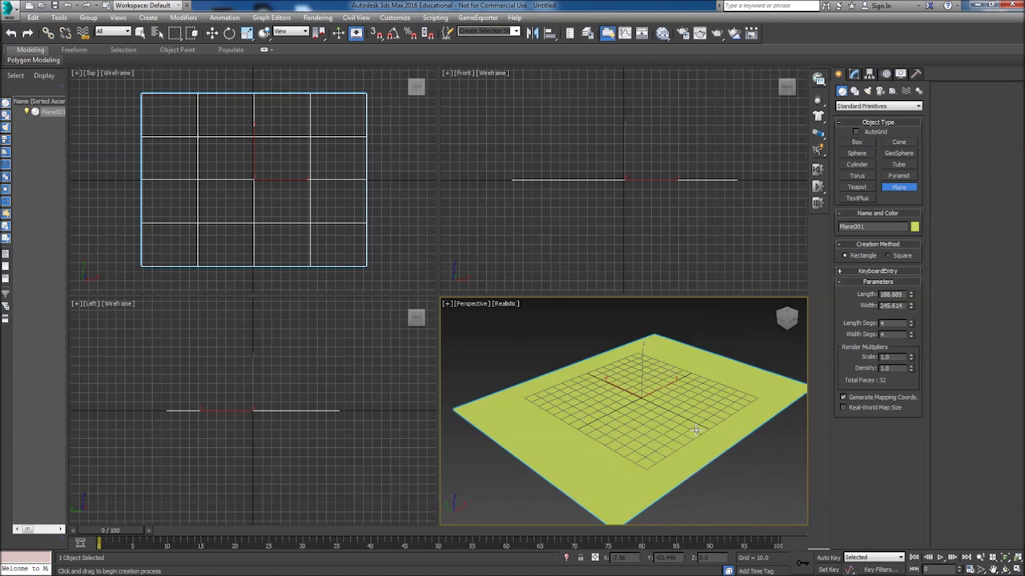
Set the plane's length segments and width segments to 100 each
left_click_drag(912, 324, 914, 274)
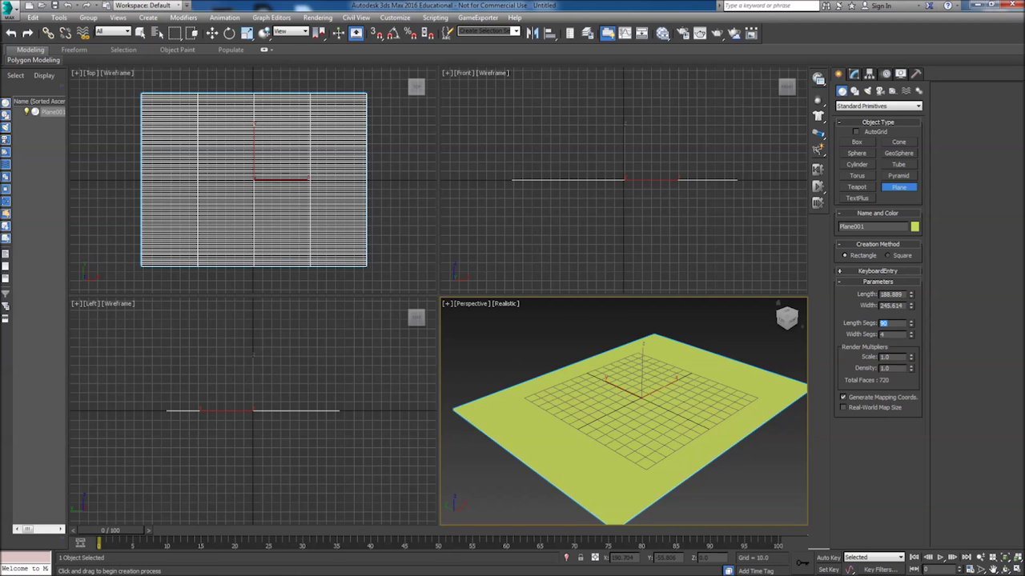
type("100")
key("Return")
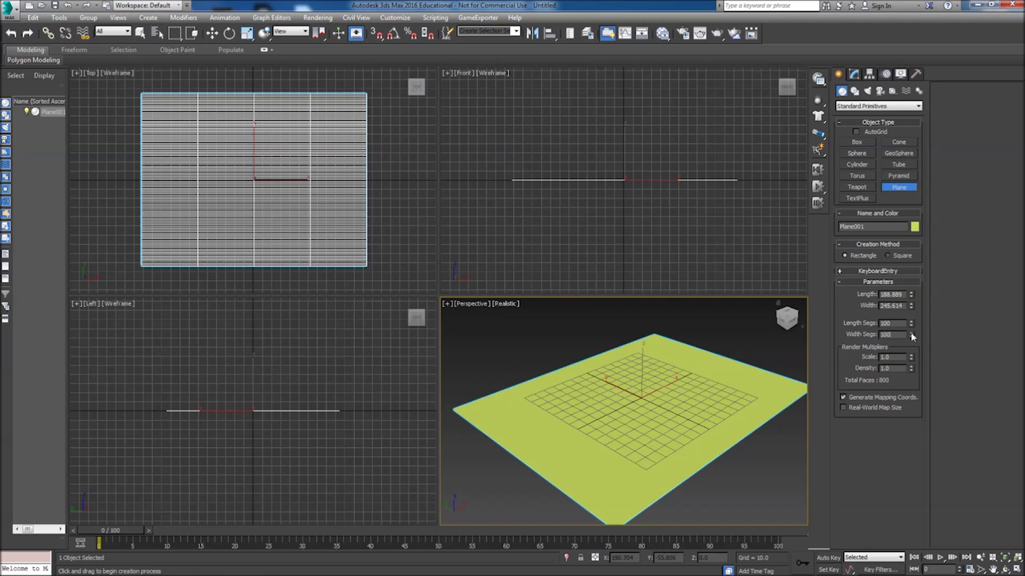
type("100")
key("Return")
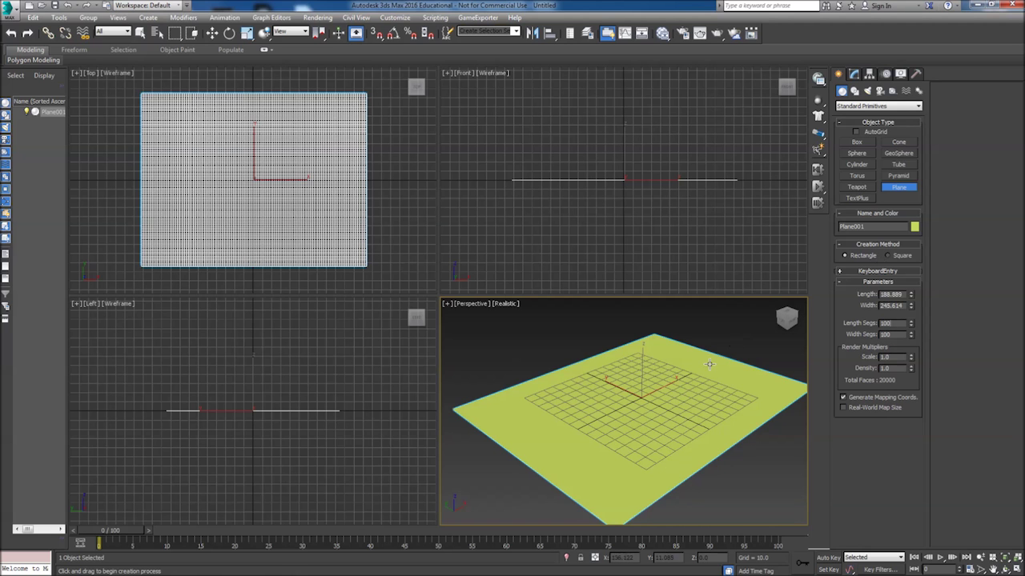
Apply a Noise modifier to the plane
left_click_drag(788, 318, 702, 371)
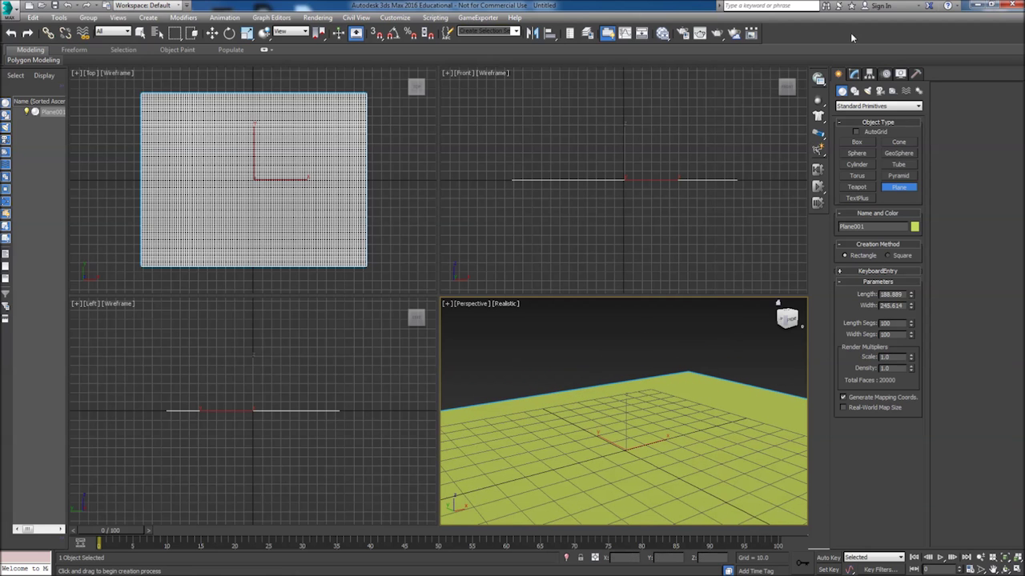
left_click(854, 74)
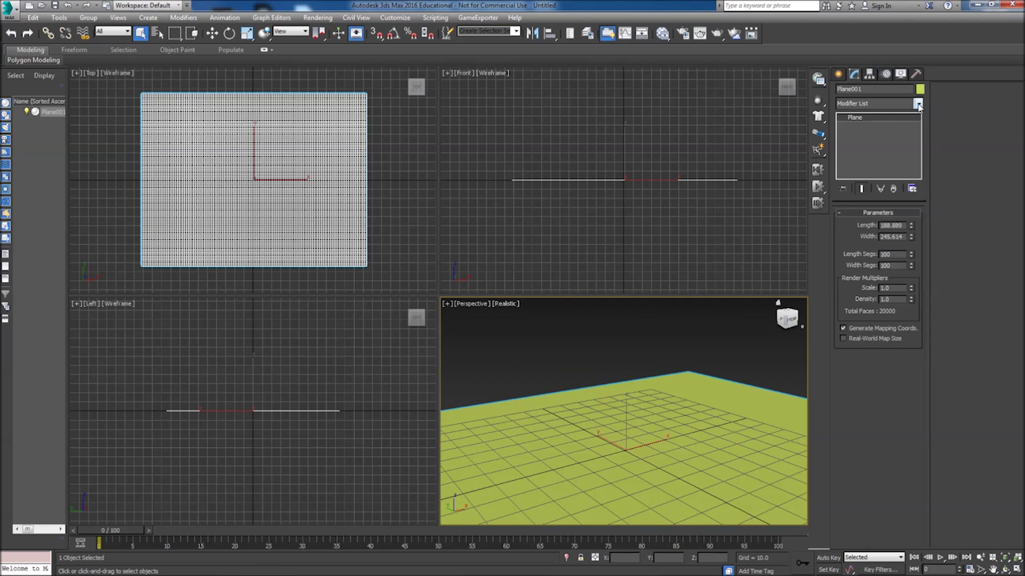
left_click(918, 104)
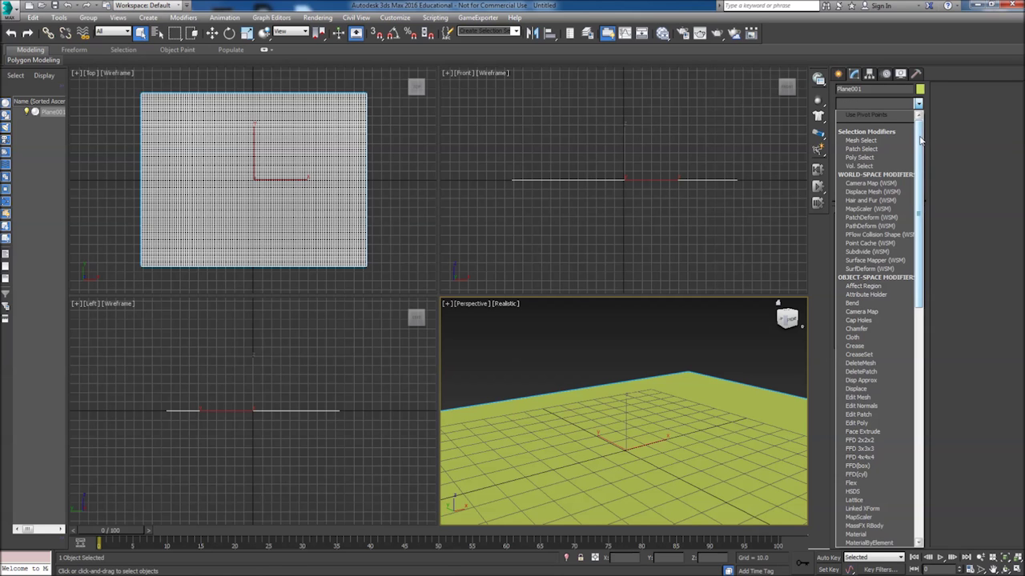
left_click_drag(919, 144, 927, 230)
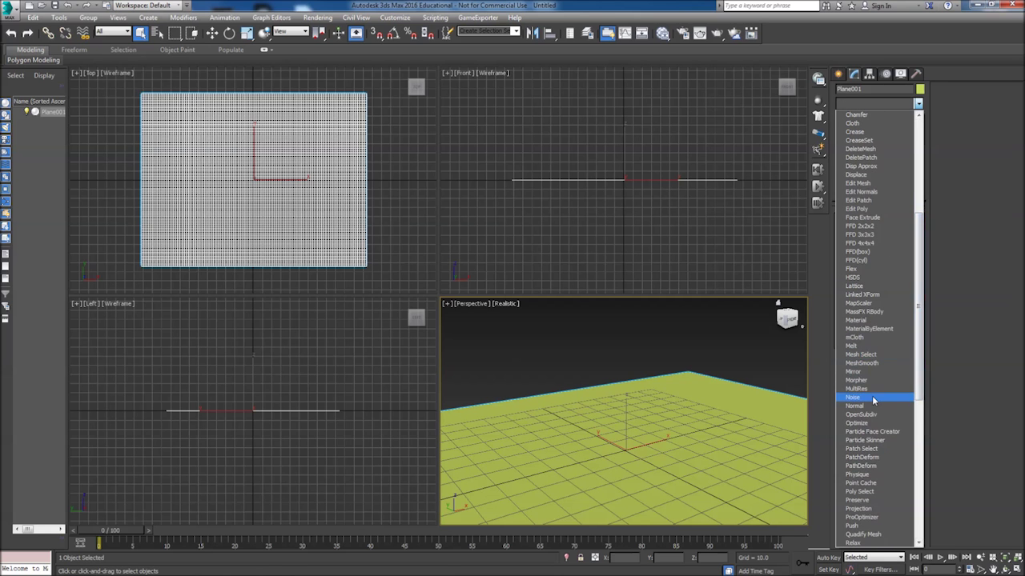
left_click(872, 393)
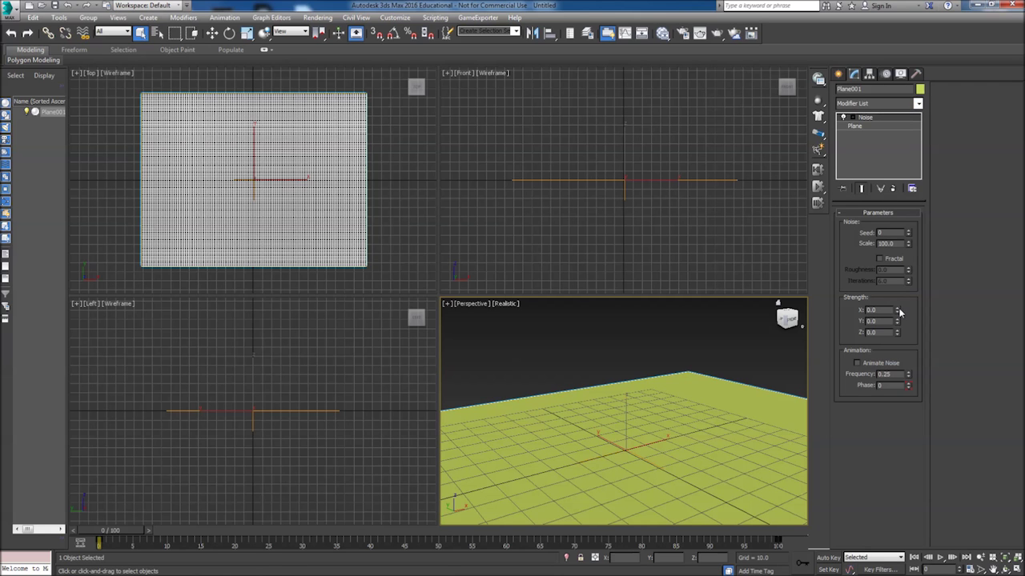
Set the Noise strength to about 166 in X, 52.2 in Y and 46.1 in Z to shape waves
left_click_drag(897, 310, 898, 80)
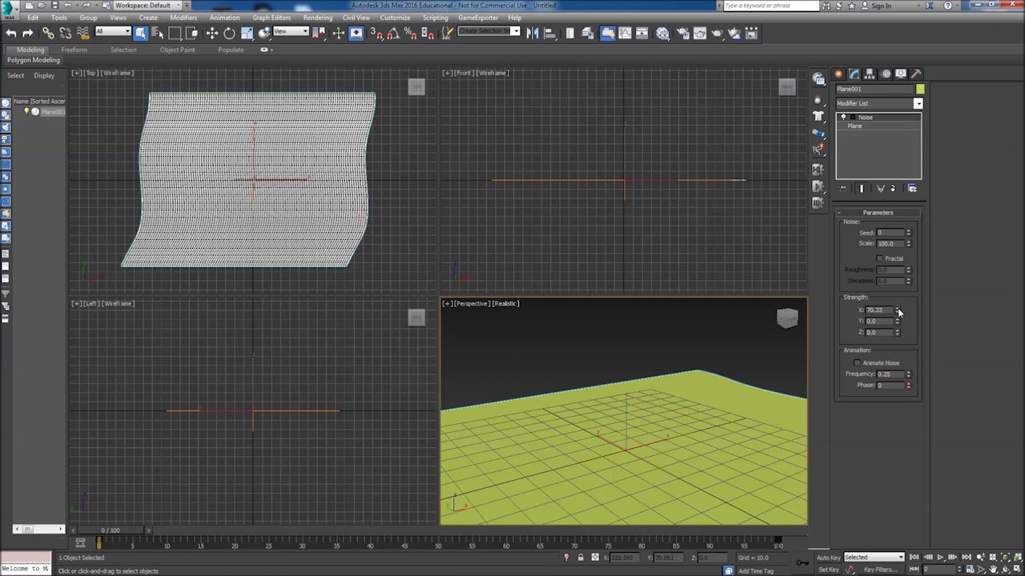
left_click_drag(897, 310, 897, 280)
left_click_drag(896, 331, 904, 234)
left_click_drag(957, 142, 882, 157)
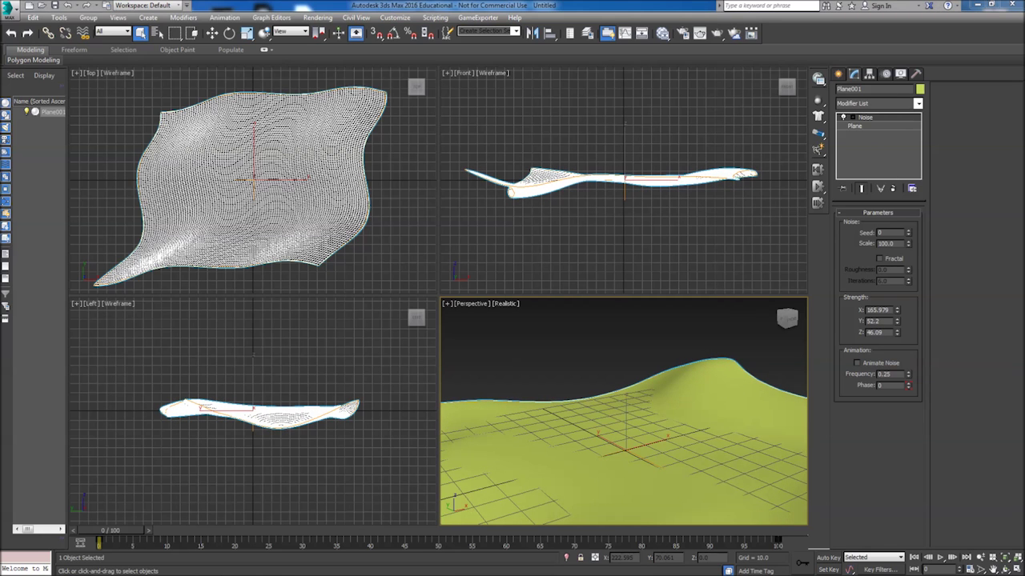
left_click(857, 363)
left_click_drag(115, 531, 97, 552)
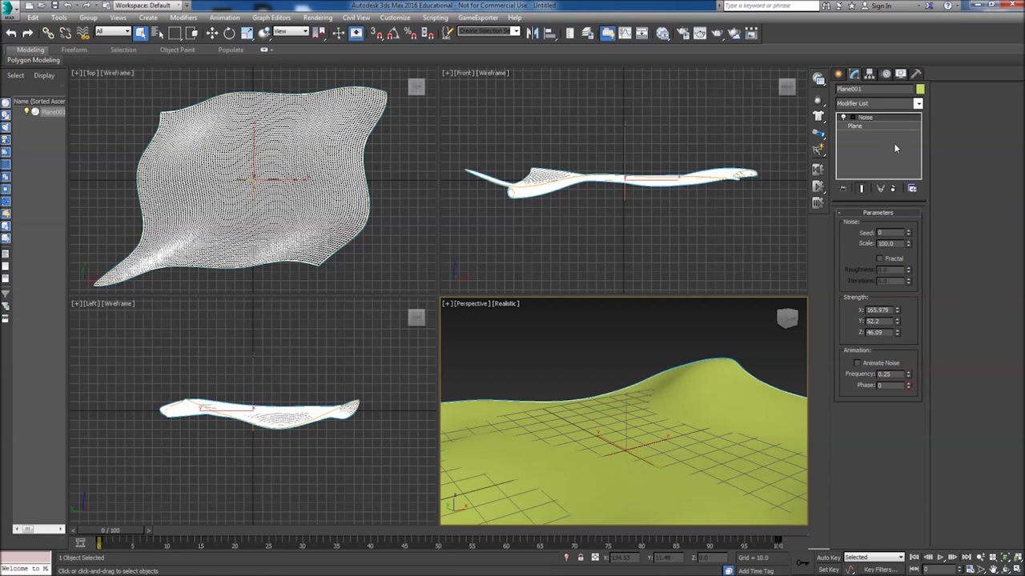
Select the Noise modifier's Gizmo and move it along X in the Top viewport to about -255
left_click(853, 119)
left_click(871, 127)
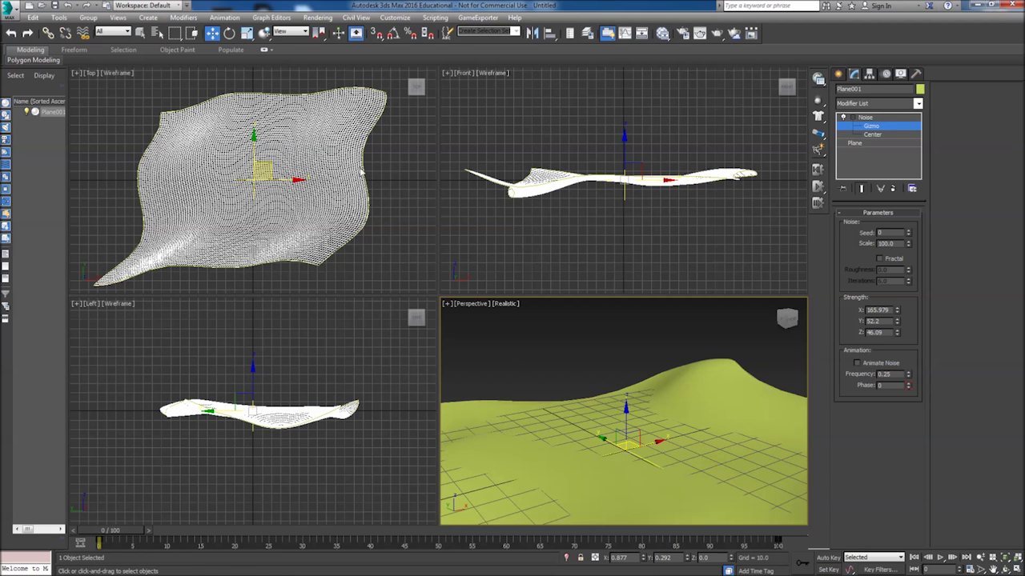
right_click(380, 205)
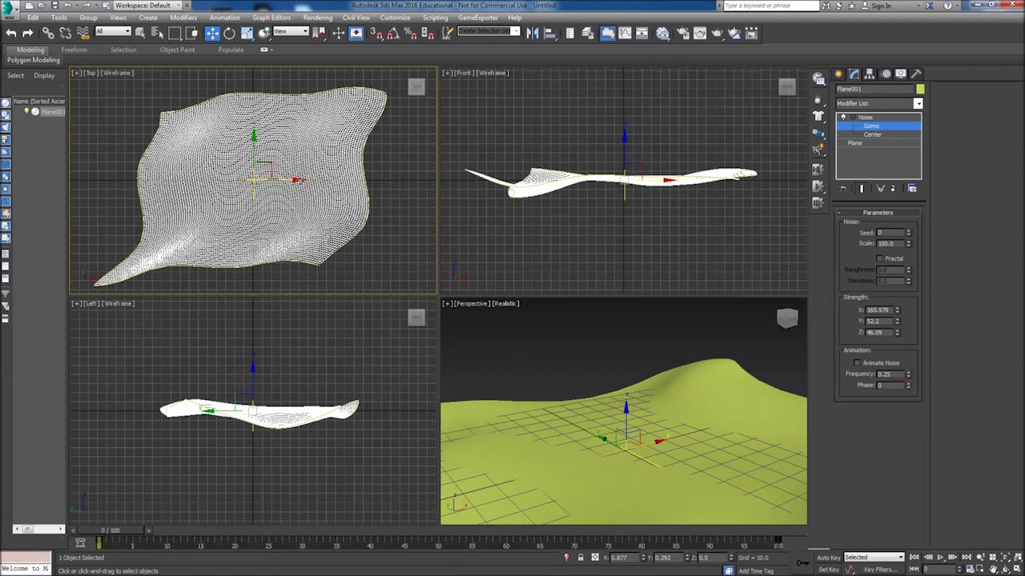
left_click_drag(294, 179, 66, 149)
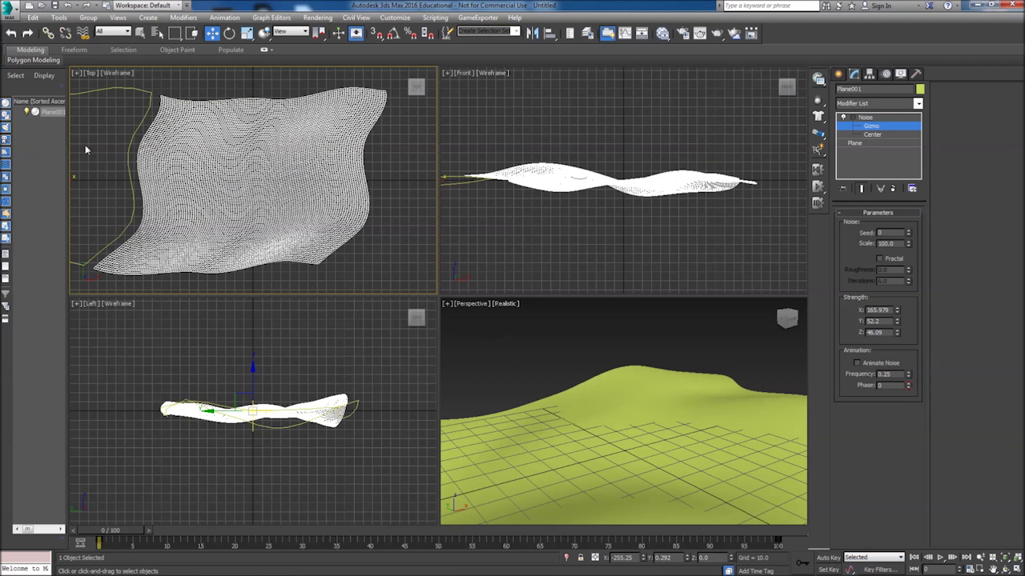
Animate the Noise gizmo with Auto Key, moving it along X to about 500 at frame 100
left_click(828, 558)
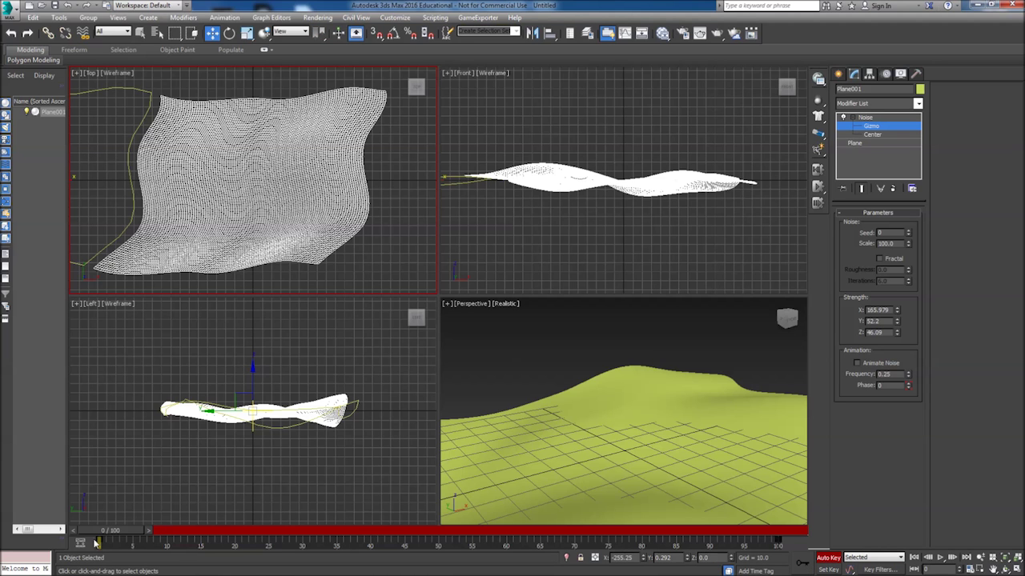
left_click_drag(124, 533, 808, 524)
key("w")
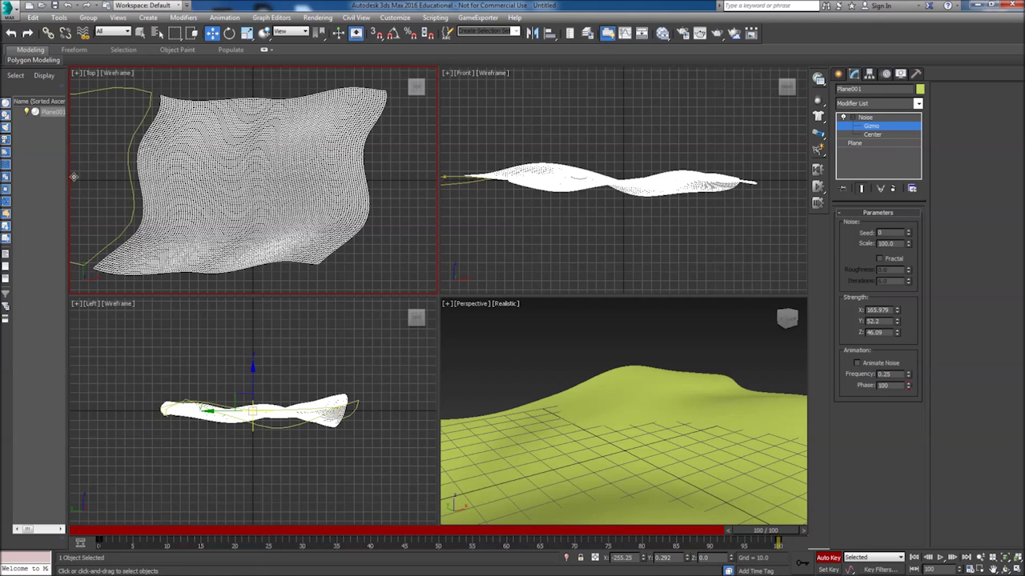
left_click_drag(74, 177, 531, 197)
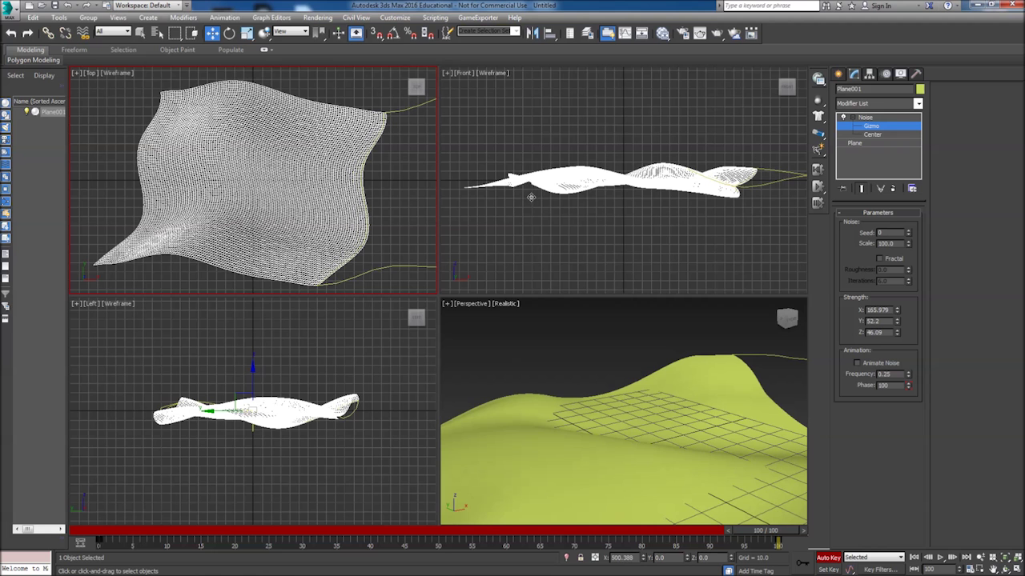
left_click(830, 557)
Play back the wave animation in the Perspective viewport and return the timeline to frame 0
left_click(939, 558)
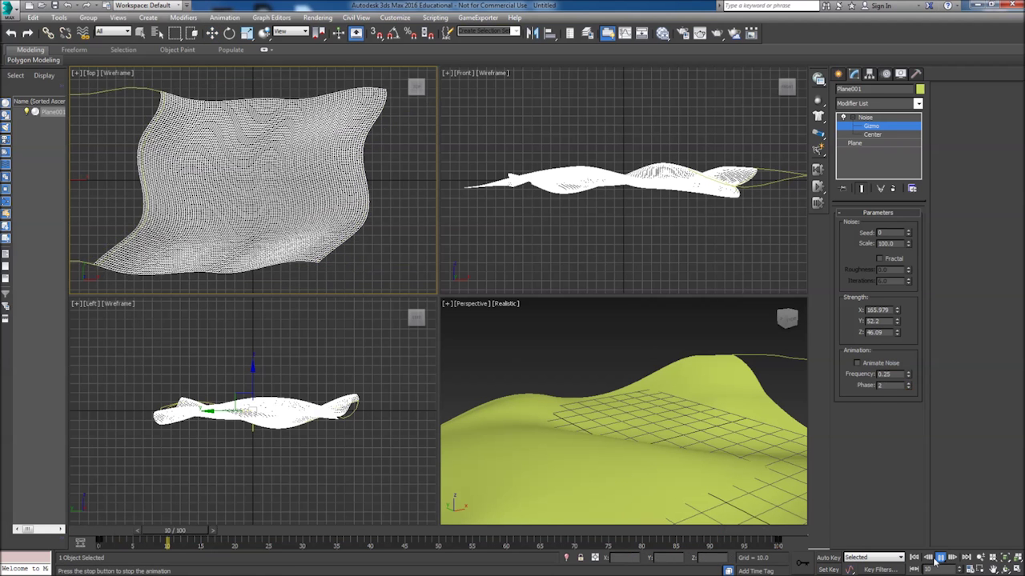
left_click(697, 457)
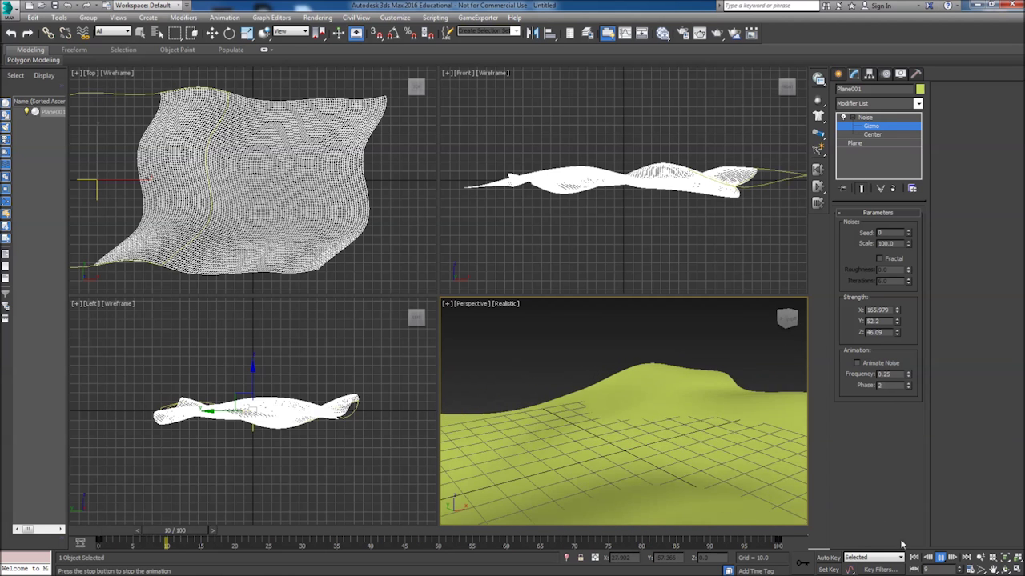
key("/")
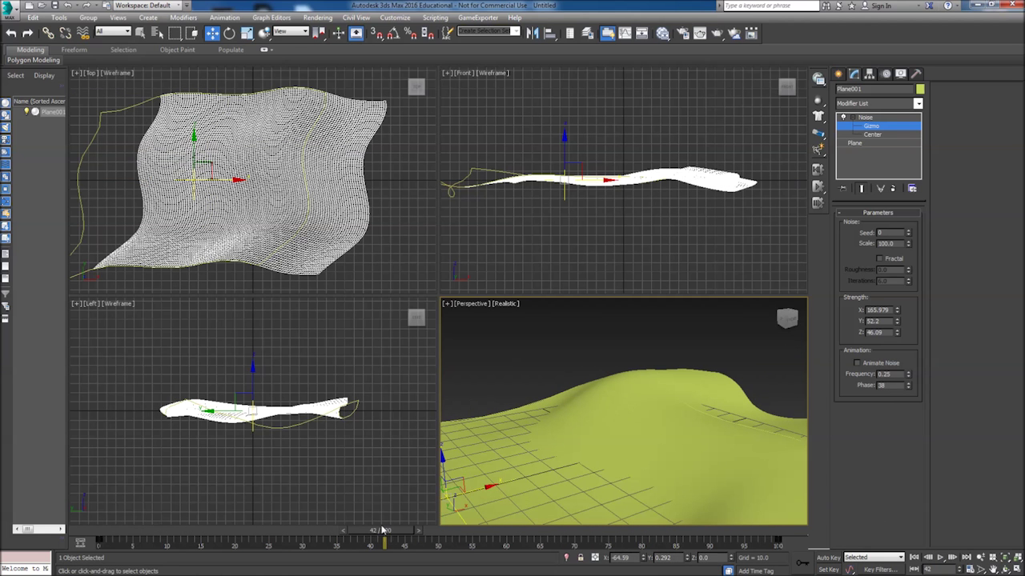
left_click_drag(376, 531, 112, 531)
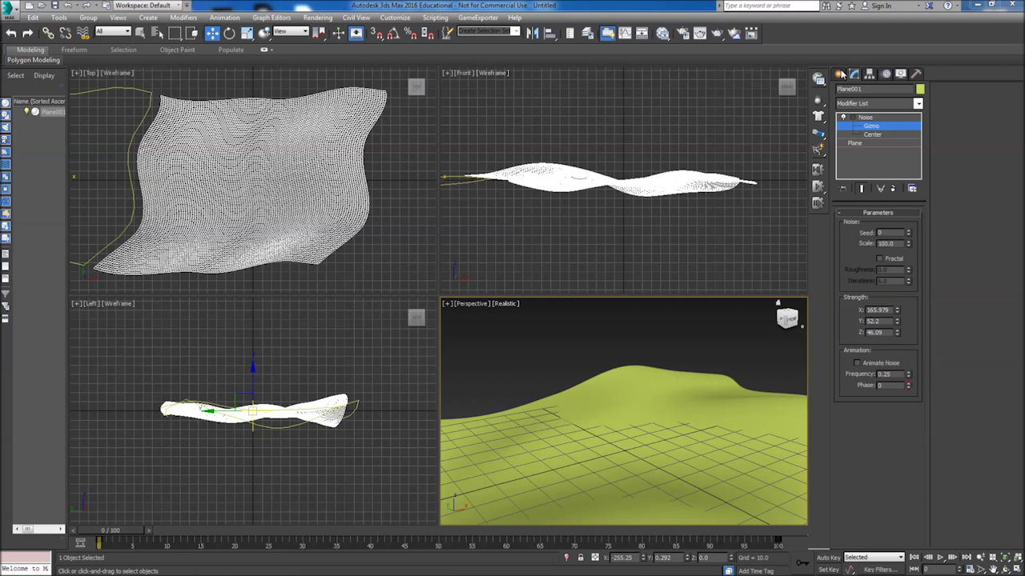
Scale the Boat group down uniformly to about half its size
left_click(840, 74)
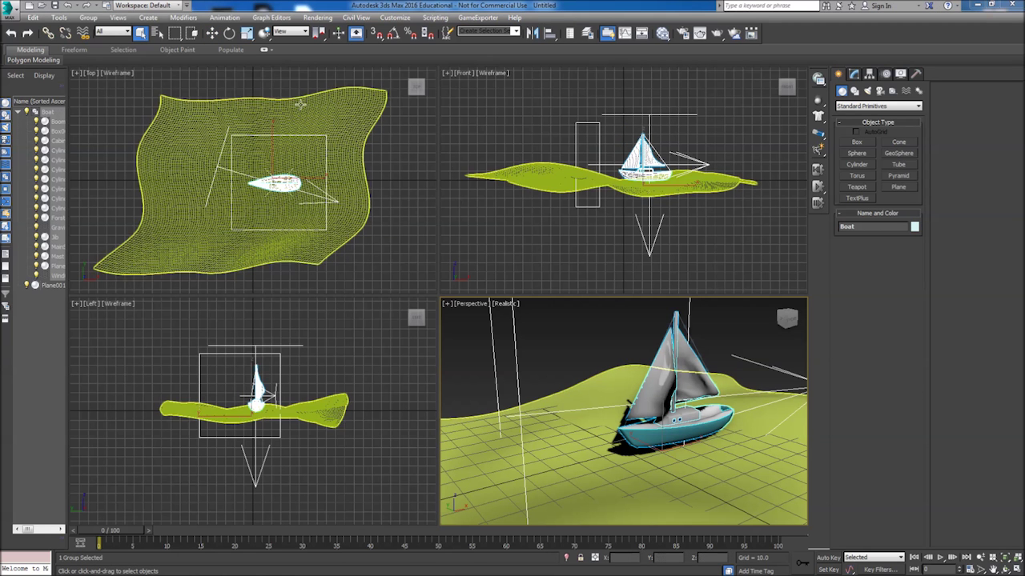
key("r")
left_click_drag(680, 398, 680, 446)
Move the Boat group onto the wave surface, to about X 76 and Z 3.1
key("w")
left_click(636, 136)
left_click_drag(644, 124, 643, 141)
right_click(682, 134)
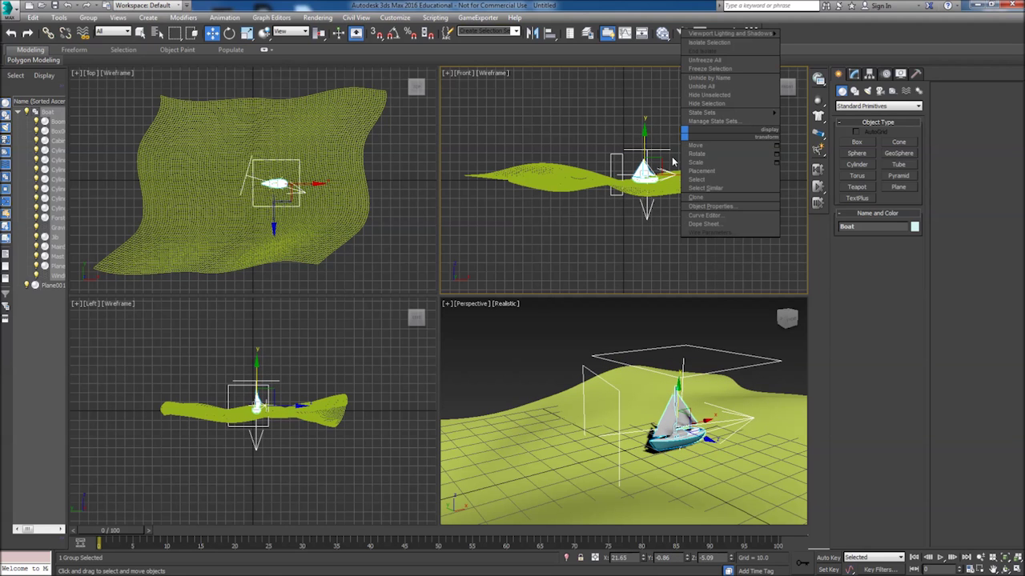
left_click(677, 176)
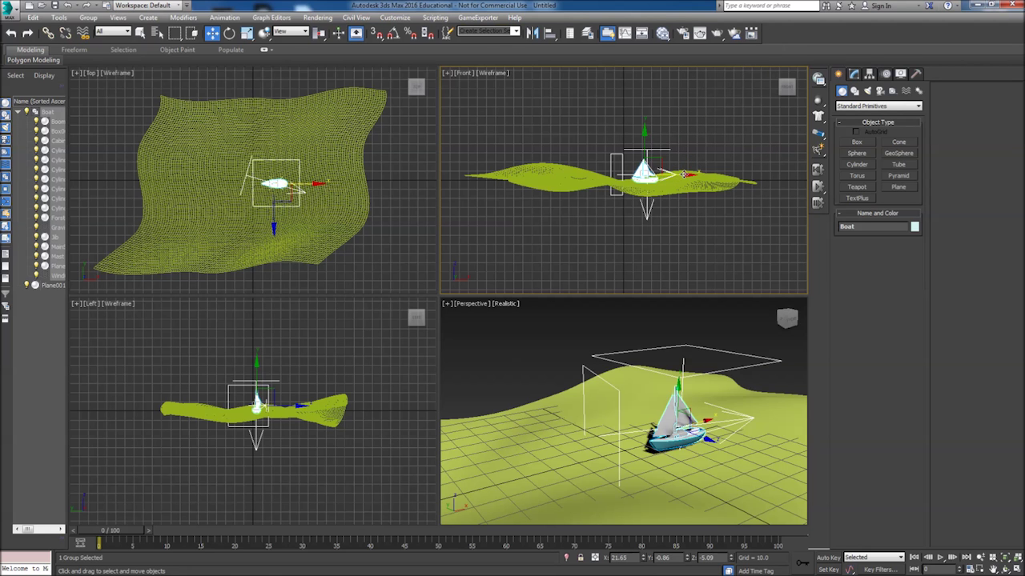
left_click_drag(682, 174, 733, 171)
left_click_drag(693, 136, 695, 128)
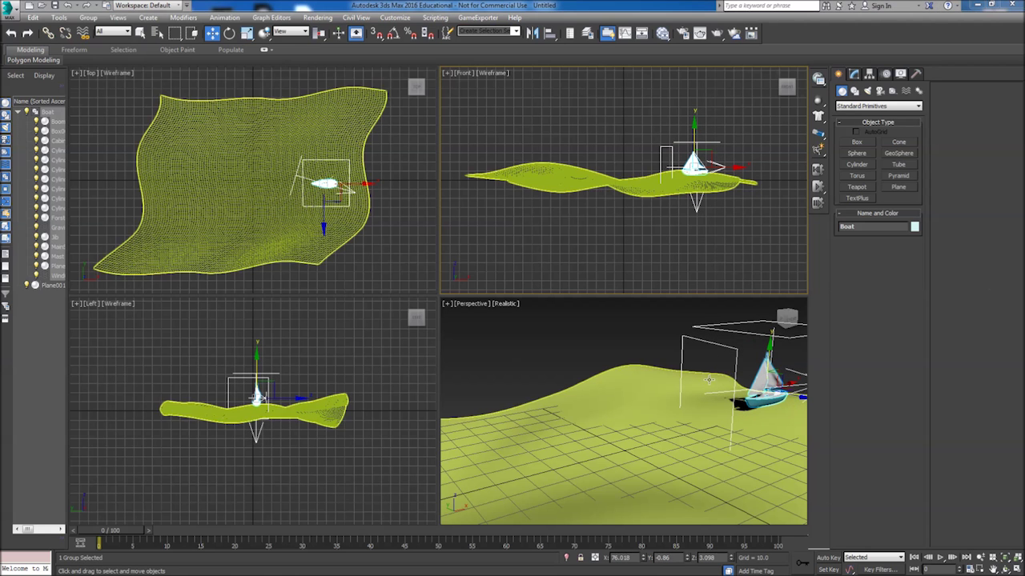
middle_click_drag(704, 377, 627, 384, "alt")
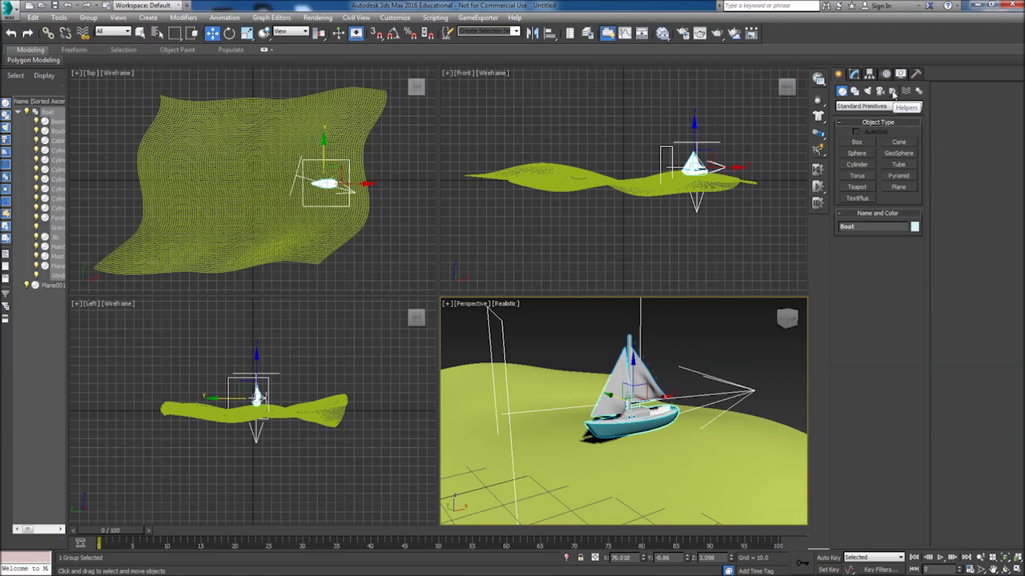
Create a Dummy helper beside the boat in the Front viewport, about as wide as the hull
left_click(893, 92)
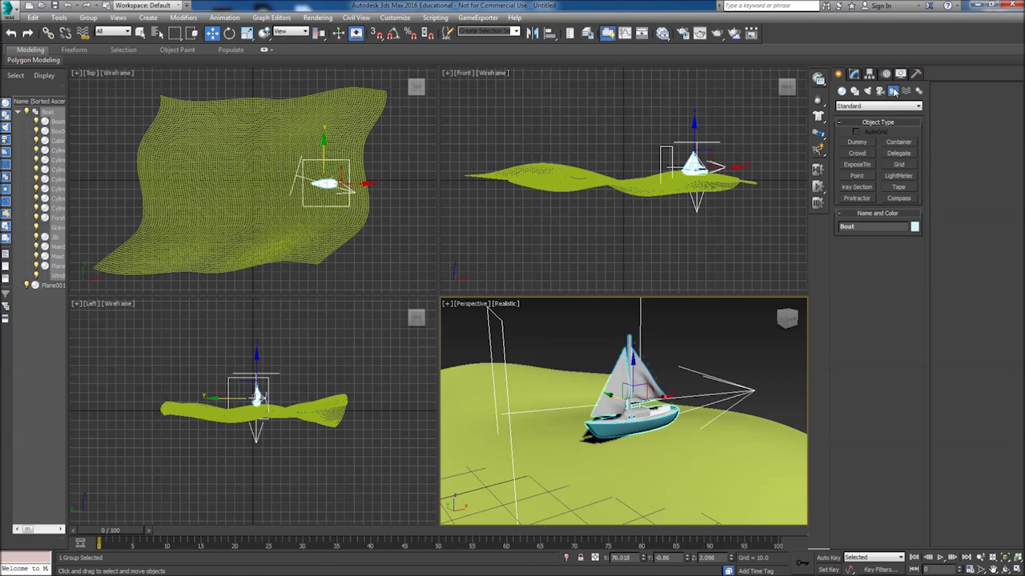
left_click(856, 142)
scroll(725, 204, "up", 6)
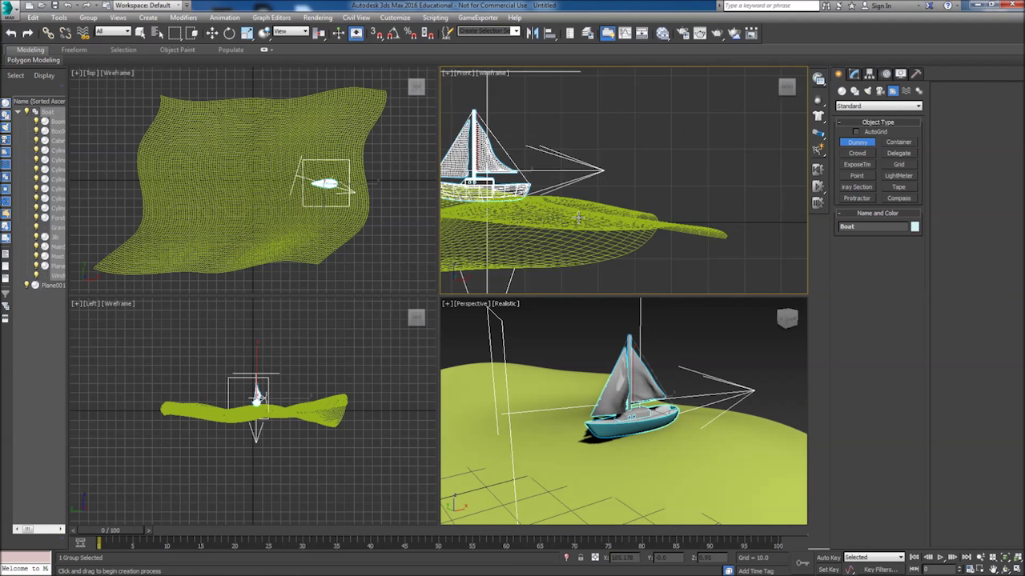
left_click_drag(602, 125, 654, 176)
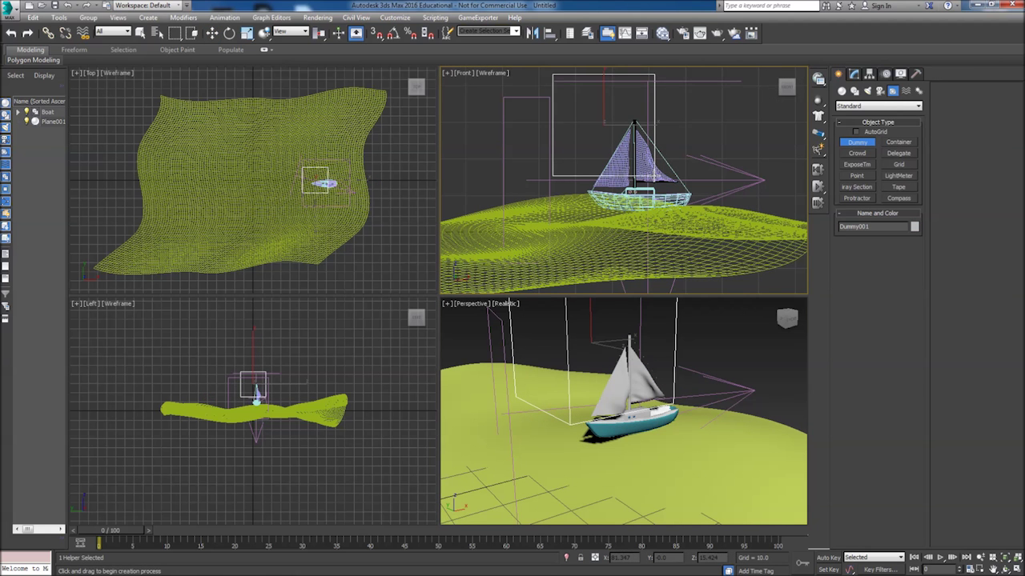
Move the Dummy helper around the boat, to about X 76.3 and Z 19.7
left_click(211, 33)
left_click_drag(637, 124, 669, 125)
left_click_drag(635, 88, 634, 124)
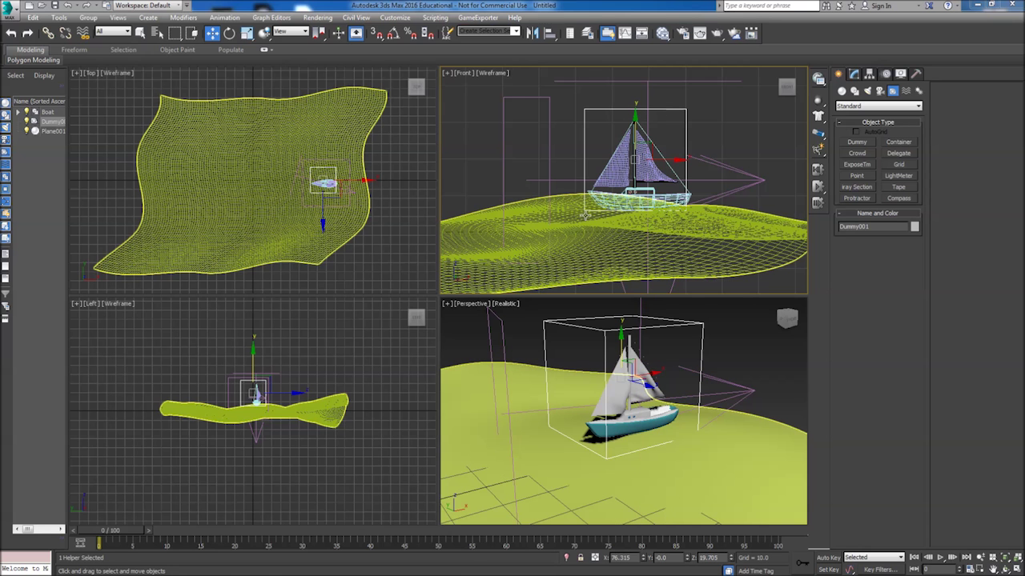
Apply an Attachment Constraint to the Dummy helper, attaching it to the wave plane
left_click(225, 17)
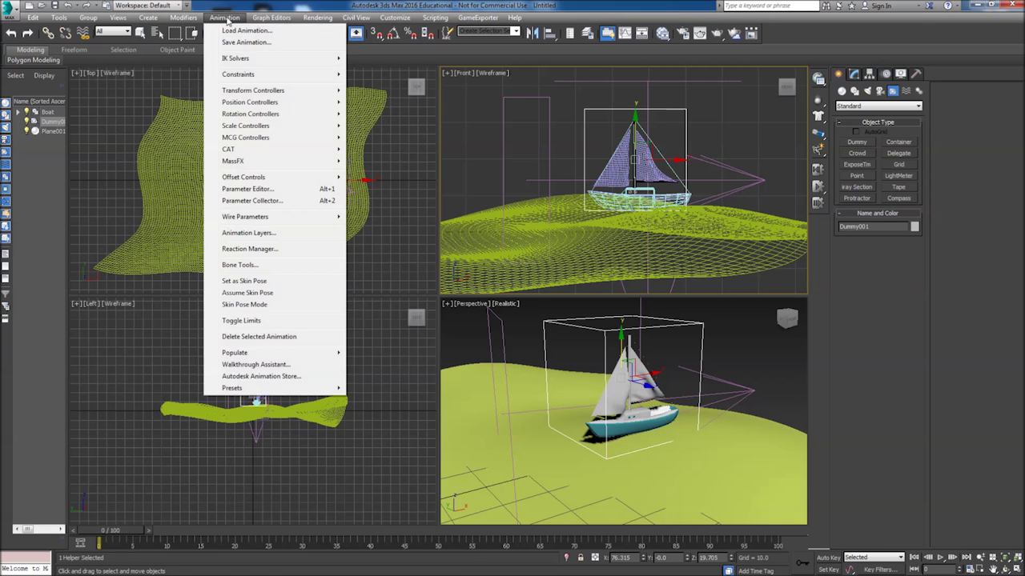
mouse_move(238, 76)
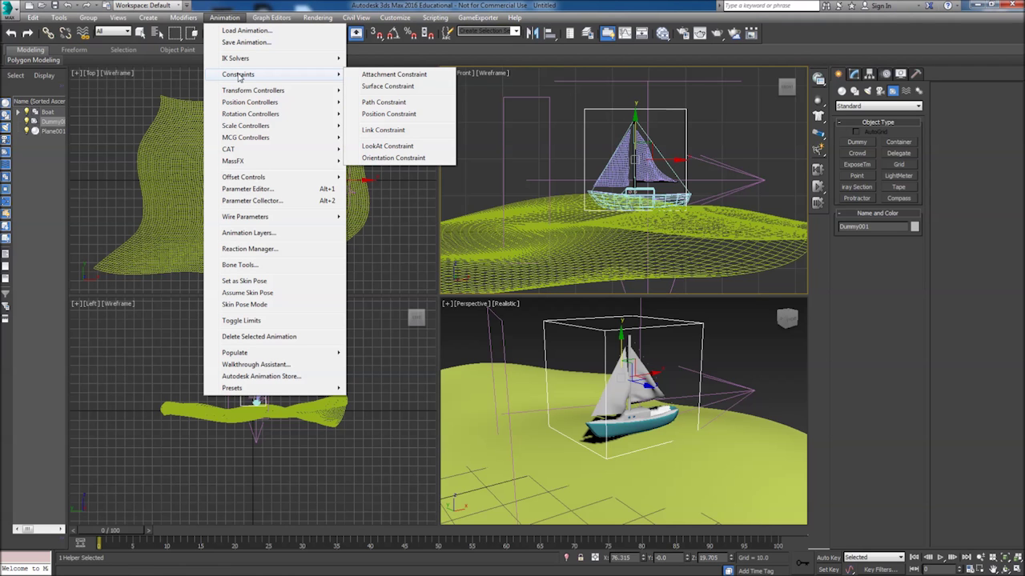
left_click(401, 74)
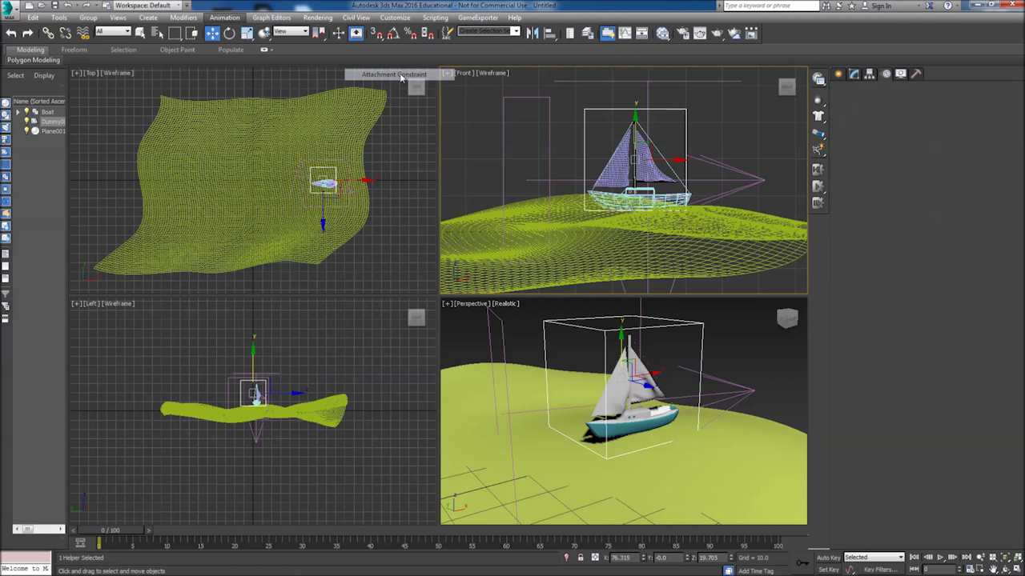
left_click(576, 231)
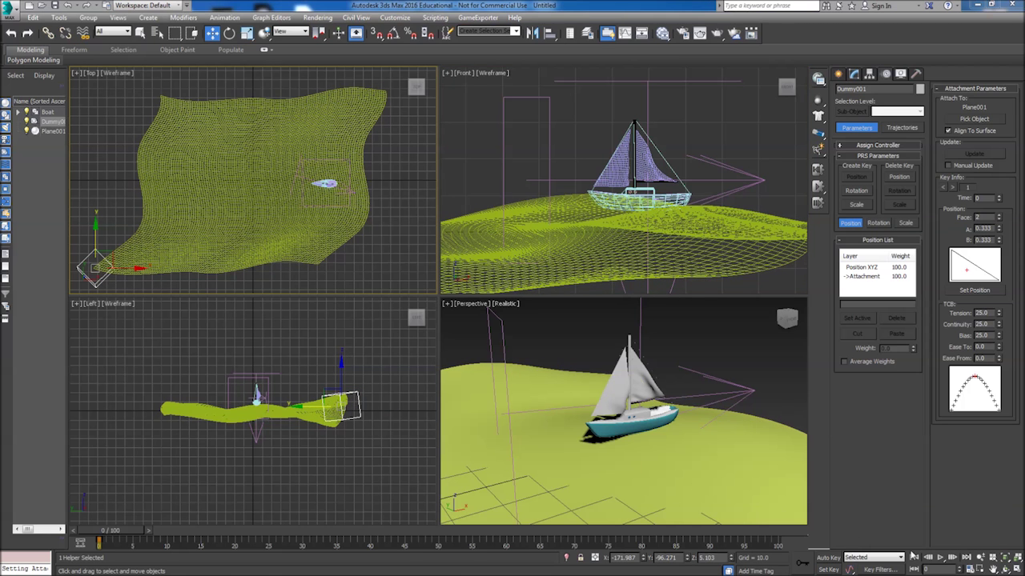
Play and scrub the animation to check how the Dummy helper follows the wave plane's corner, and return to frame 0
scroll(622, 360, "down", 10)
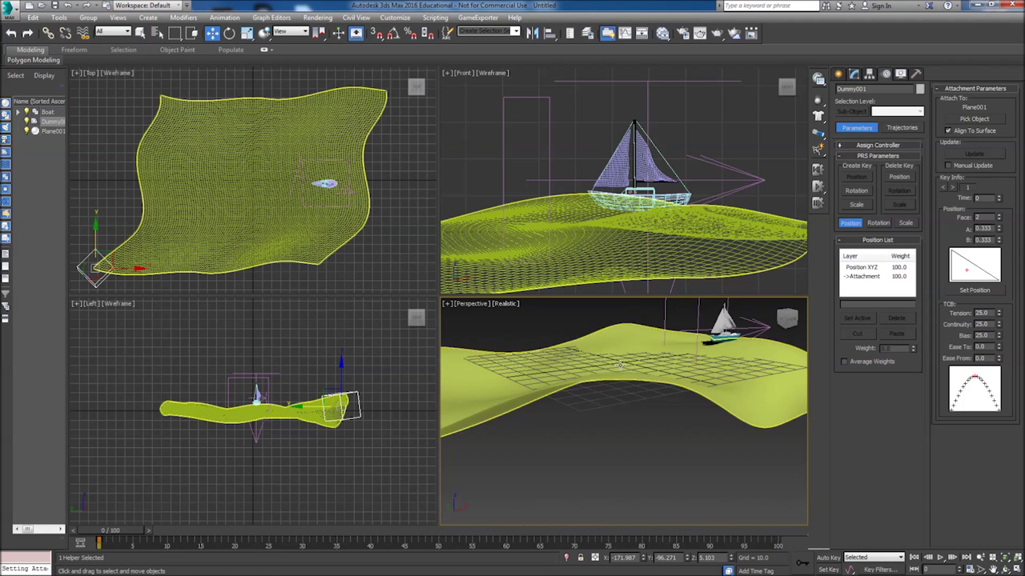
middle_click_drag(593, 359, 614, 382)
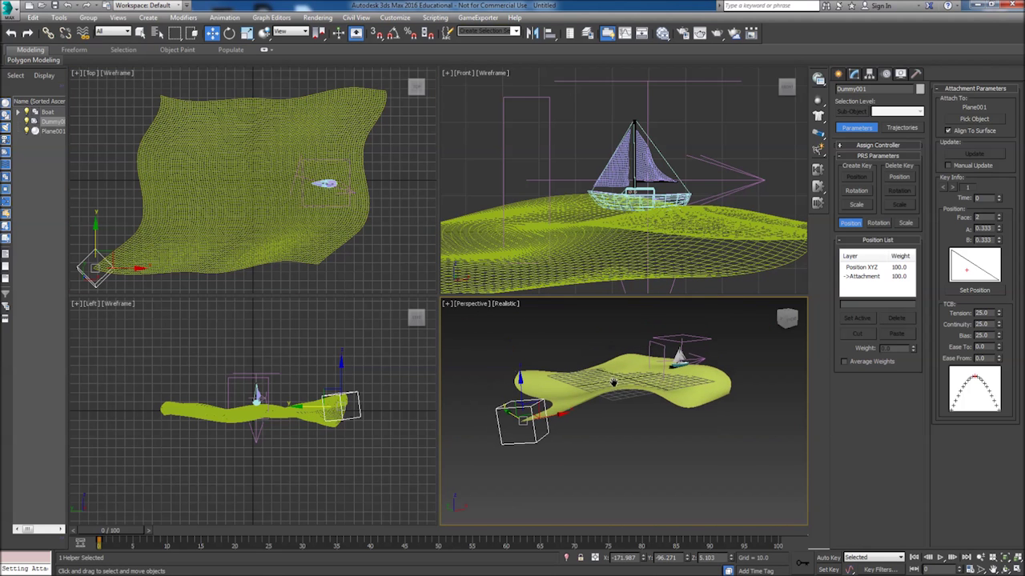
left_click(940, 557)
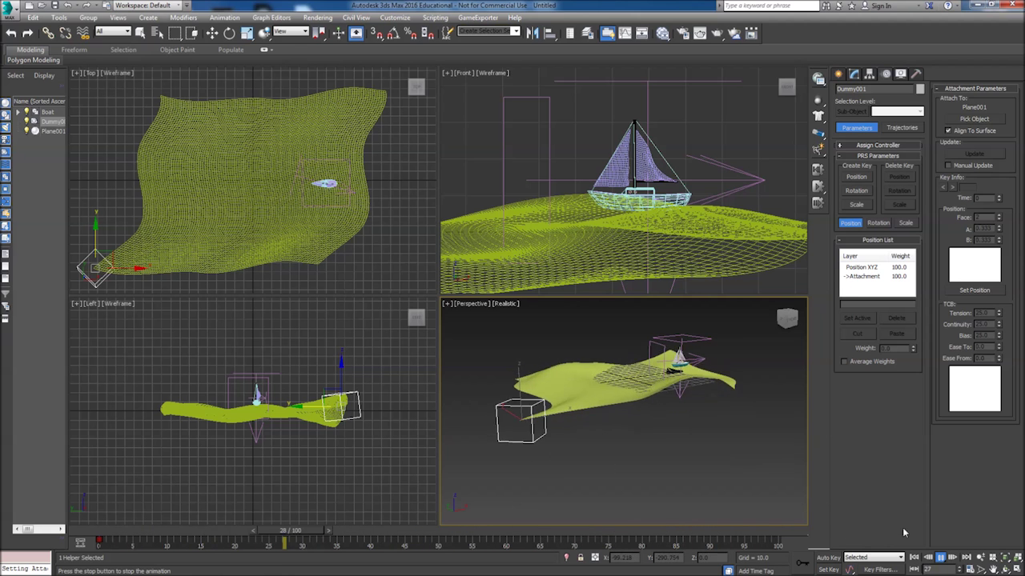
left_click(940, 557)
key("w")
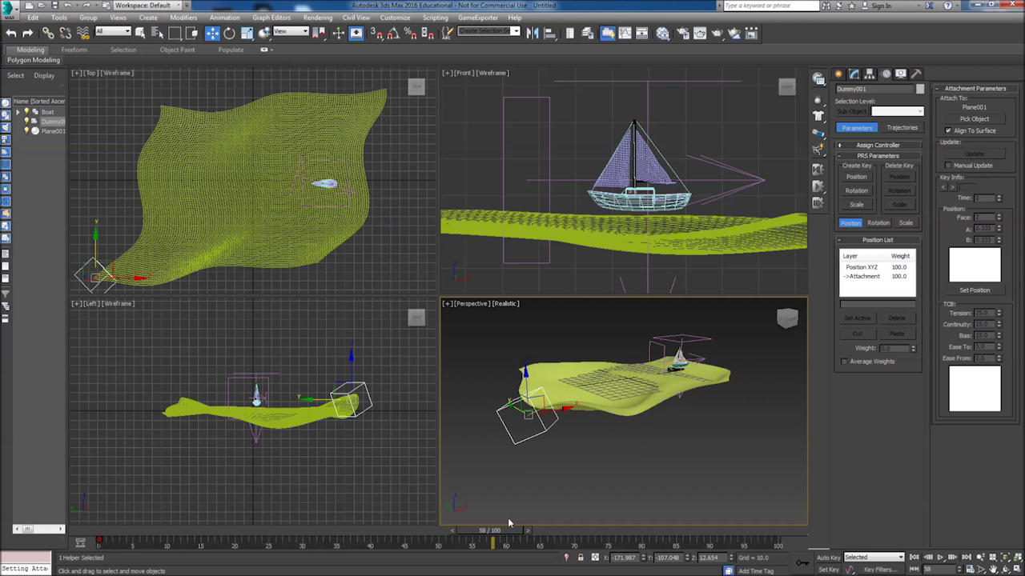
left_click_drag(507, 532, 100, 543)
key("w")
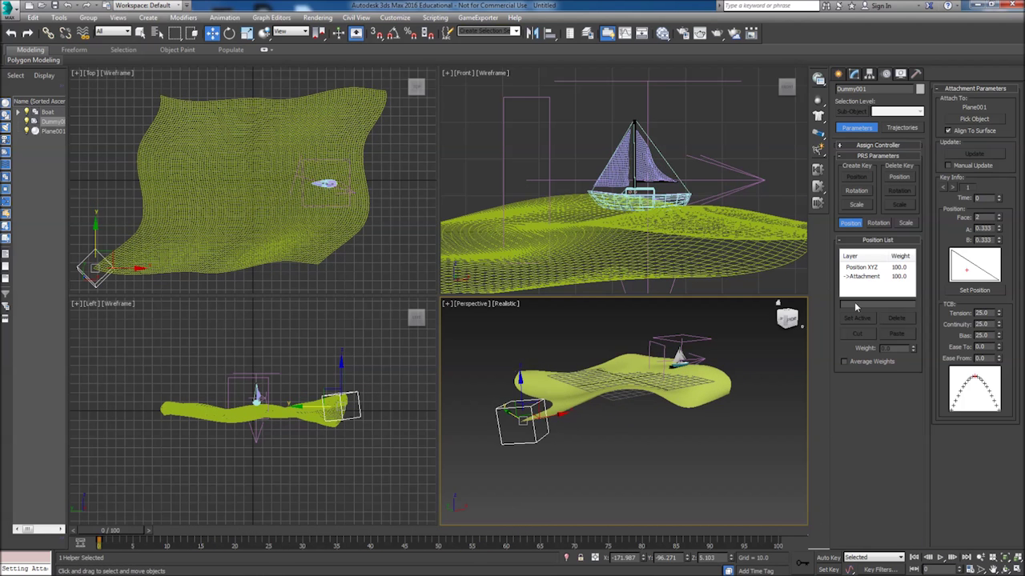
Set the Dummy helper's attachment position on the wave surface to the spot beneath the boat
middle_click_drag(757, 389, 753, 407, "alt")
left_click(965, 290)
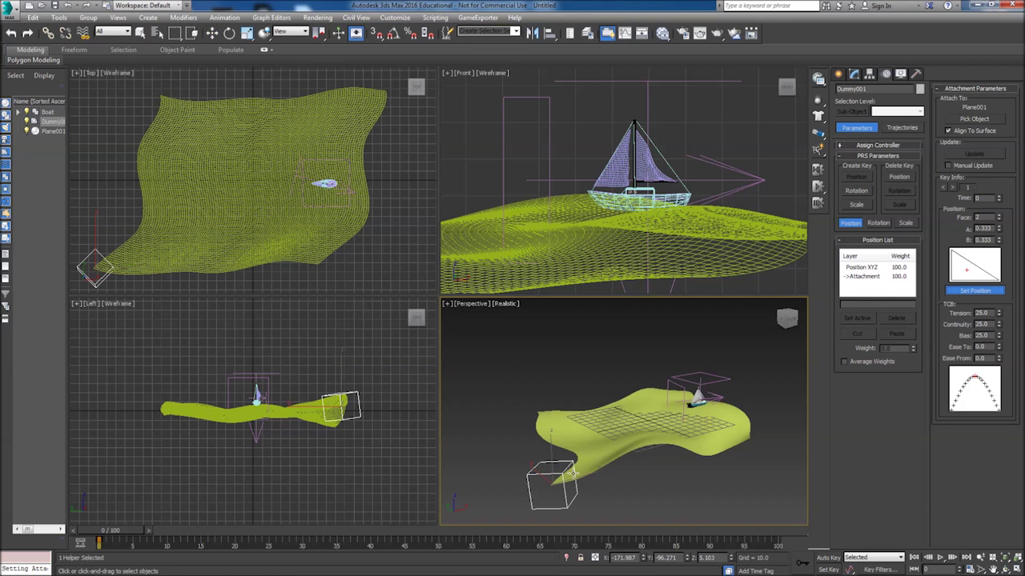
left_click_drag(591, 456, 699, 404)
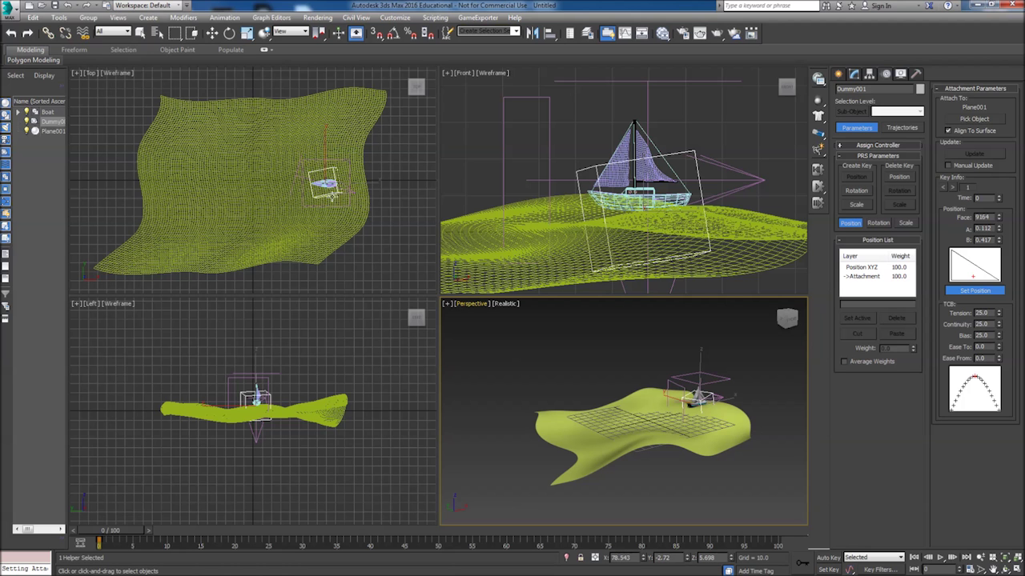
scroll(332, 195, "up", 5)
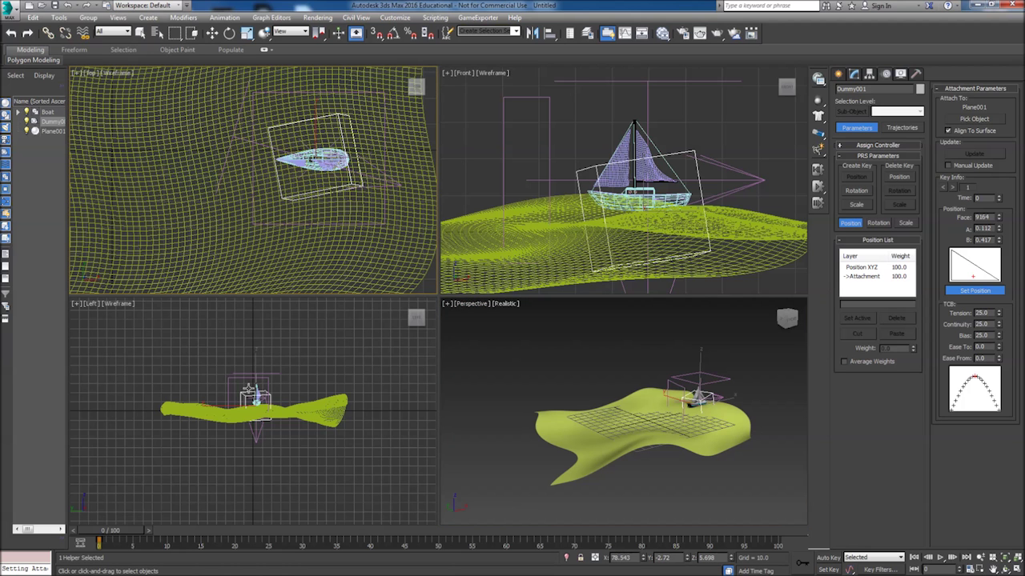
scroll(249, 390, "up", 10)
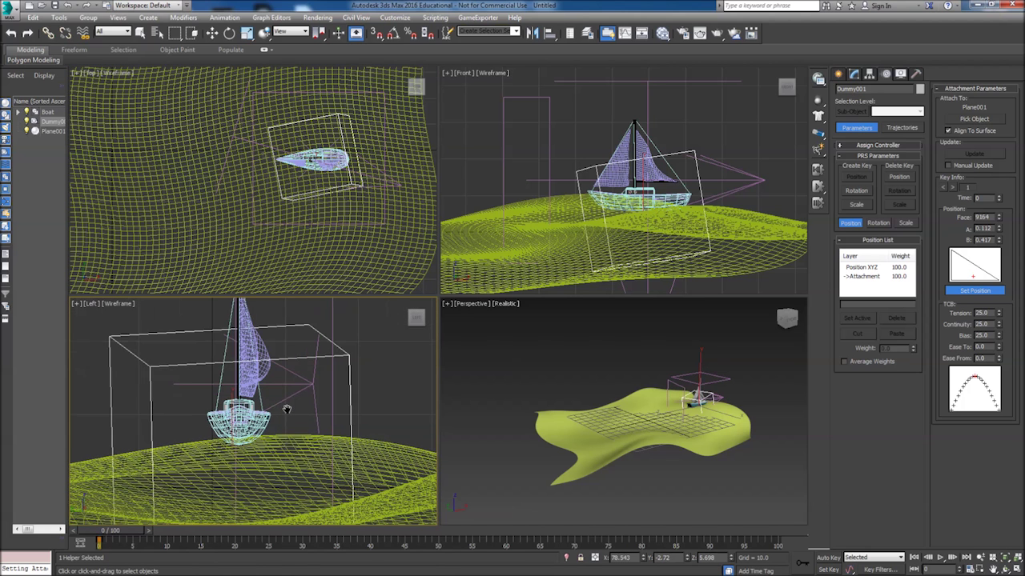
middle_click_drag(286, 410, 287, 400)
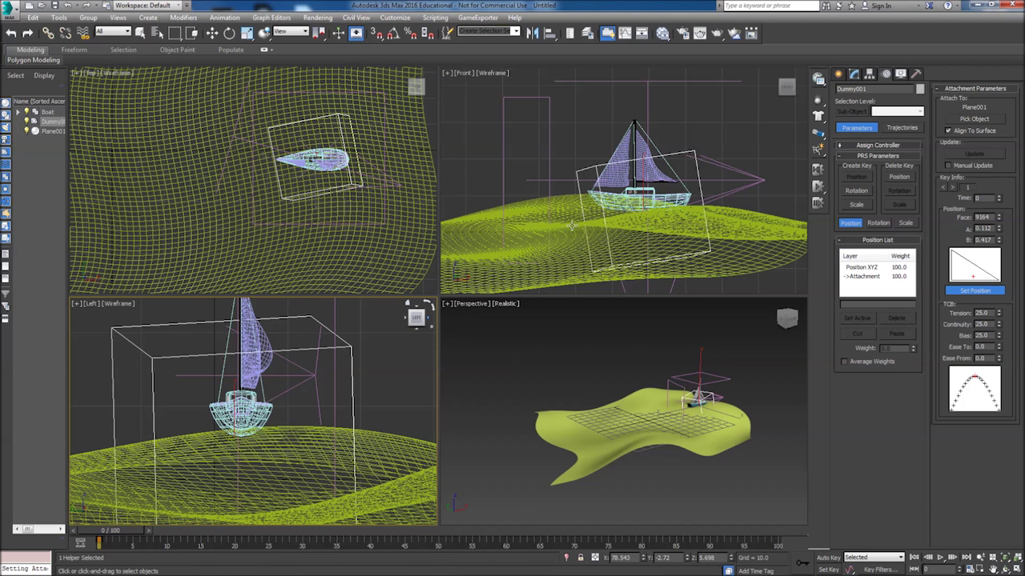
left_click_drag(628, 204, 643, 206)
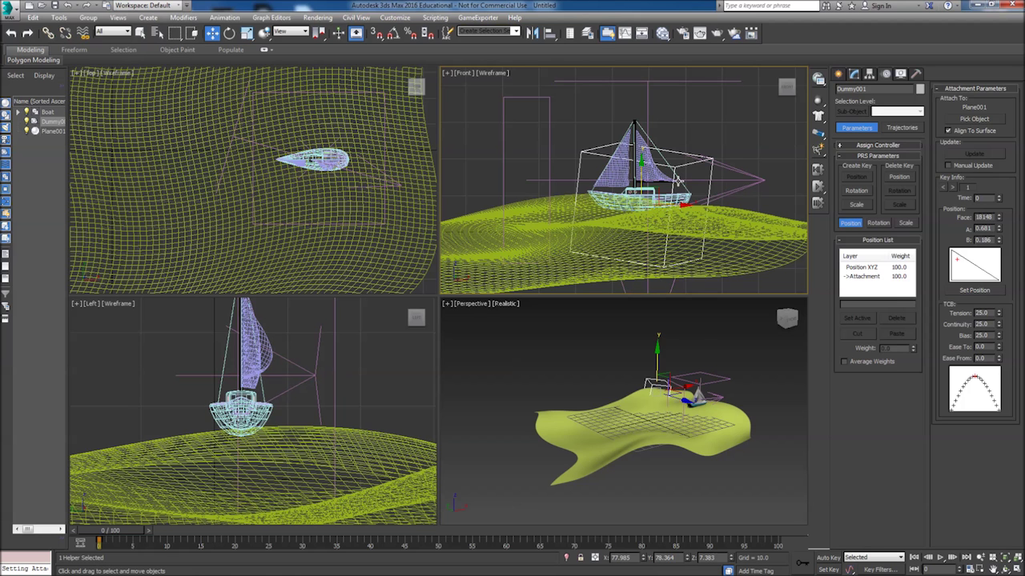
Link the Boat group to the Dummy helper as its parent, and play the animation to check the boat's motion
left_click(629, 195)
key("w")
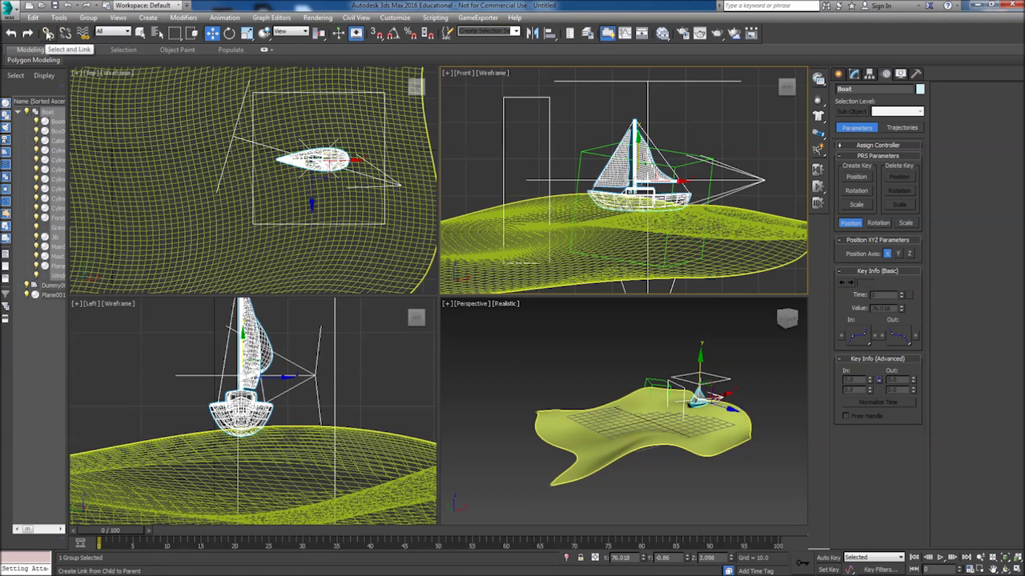
left_click(47, 33)
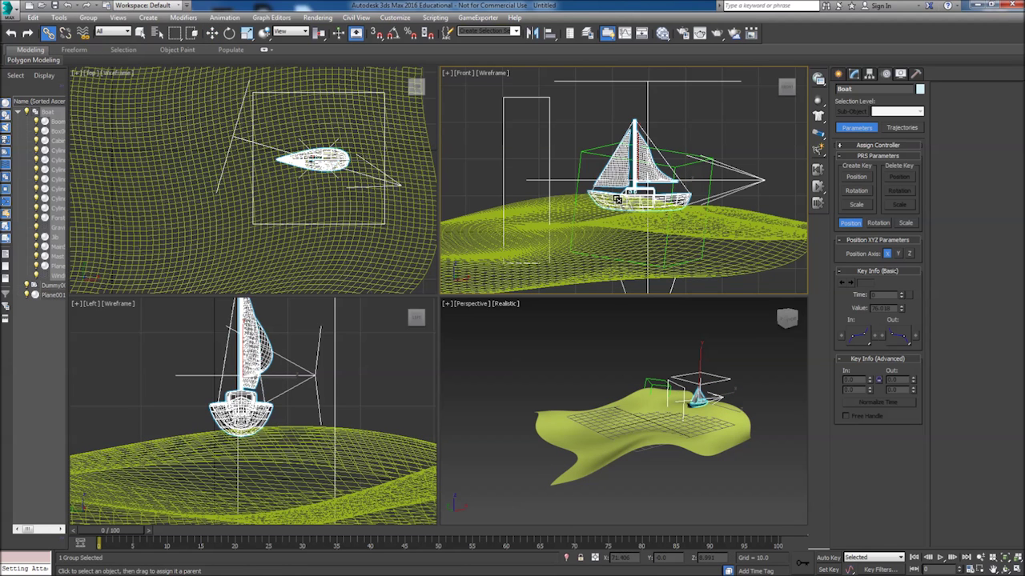
left_click_drag(617, 199, 582, 152)
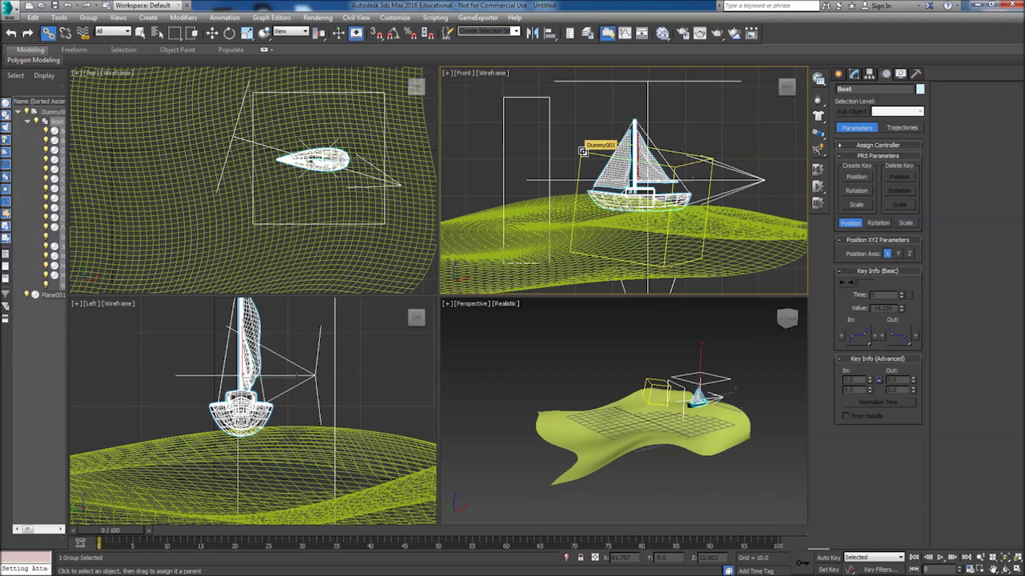
left_click(940, 558)
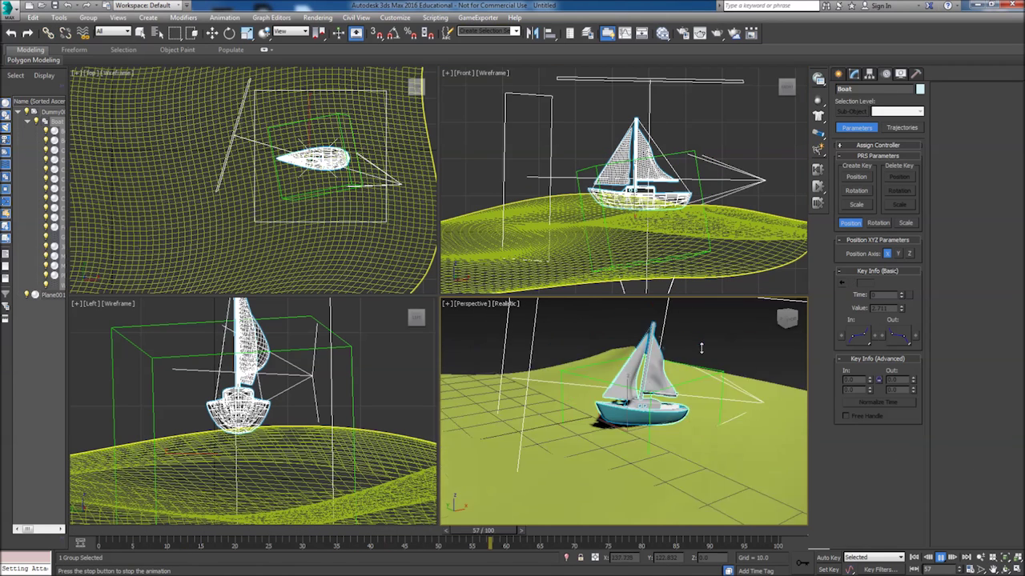
left_click(656, 234)
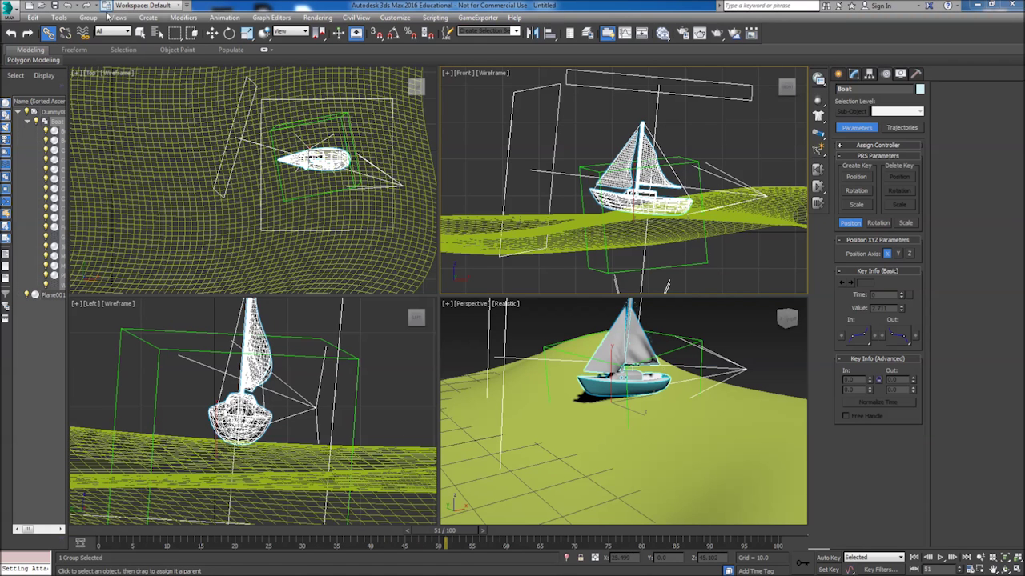
Create a Point helper above the boat's mast in the Front viewport and center it over the mast, to about X 77.9, Y -4.7, Z 36.9
key("q")
left_click(837, 75)
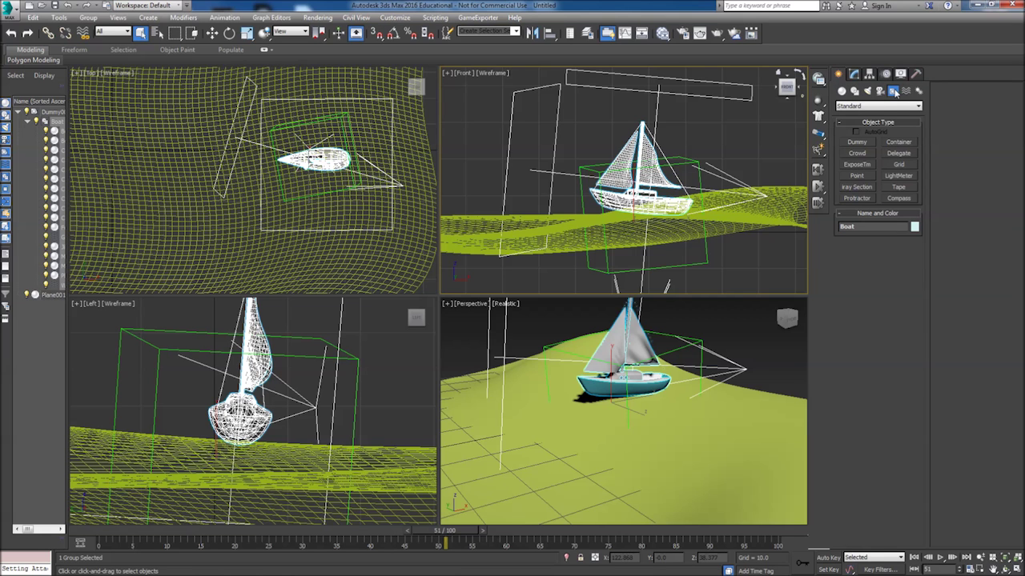
left_click(858, 175)
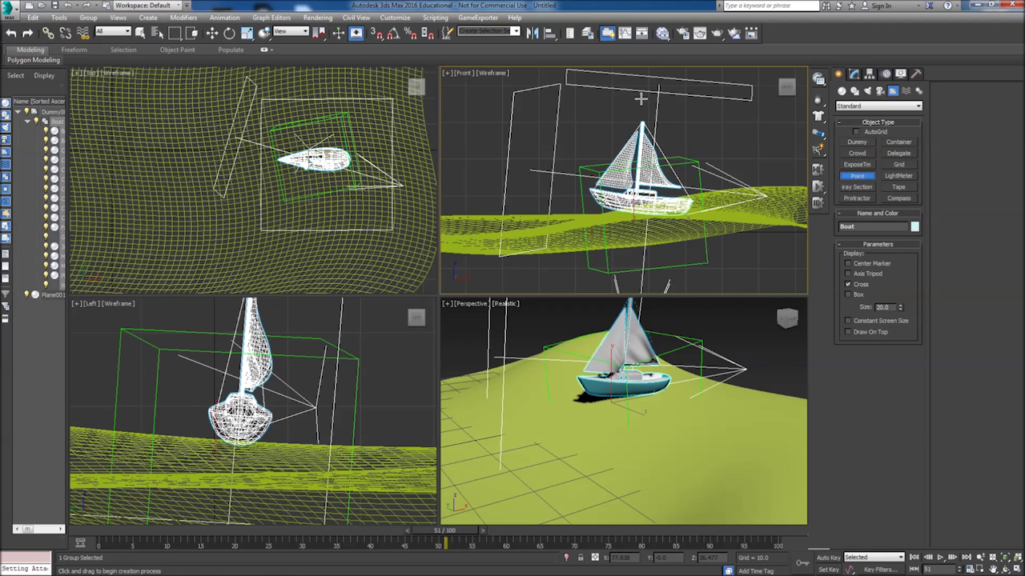
left_click(640, 98)
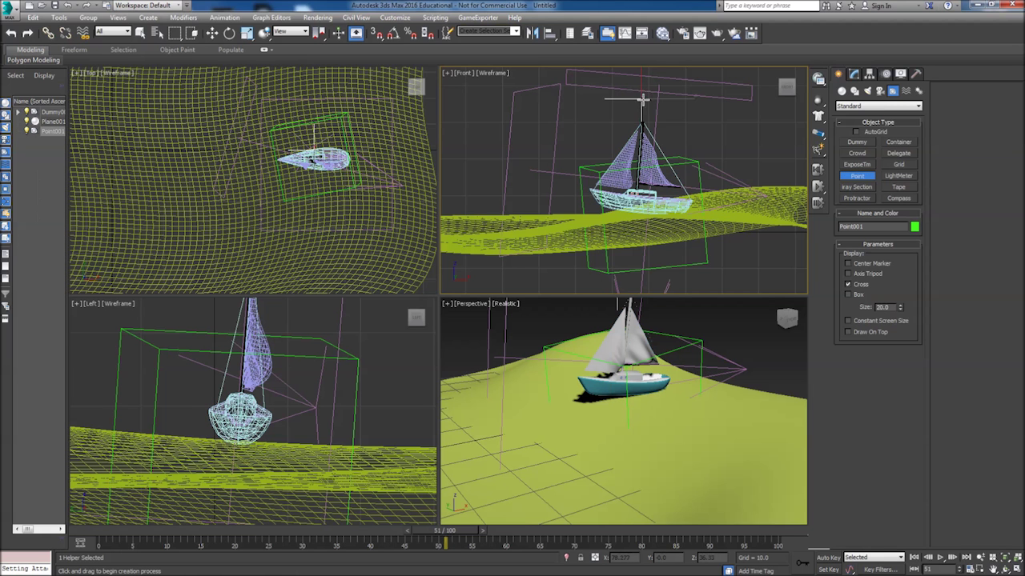
left_click(211, 33)
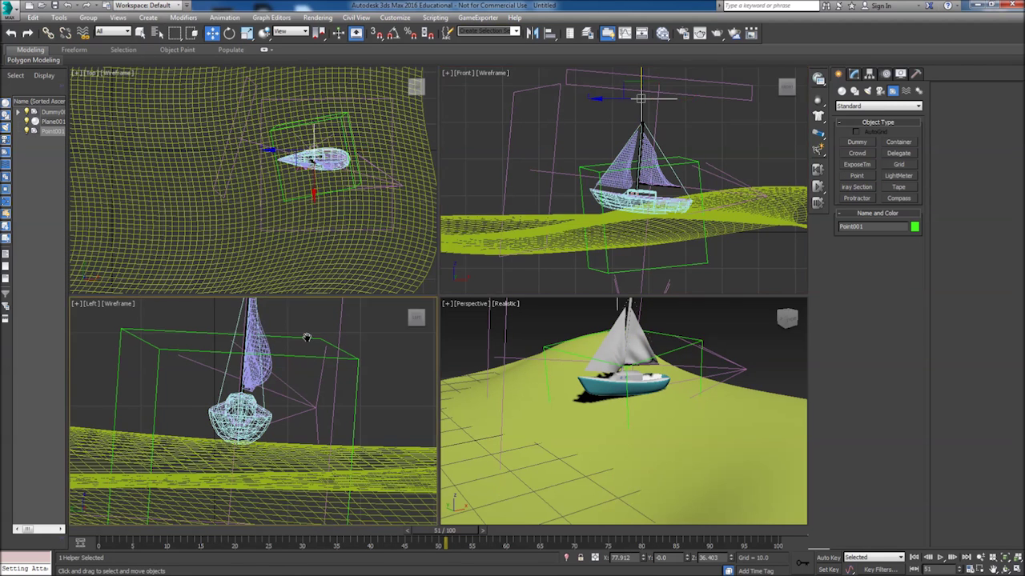
middle_click_drag(307, 337, 296, 410)
scroll(294, 408, "down", 3)
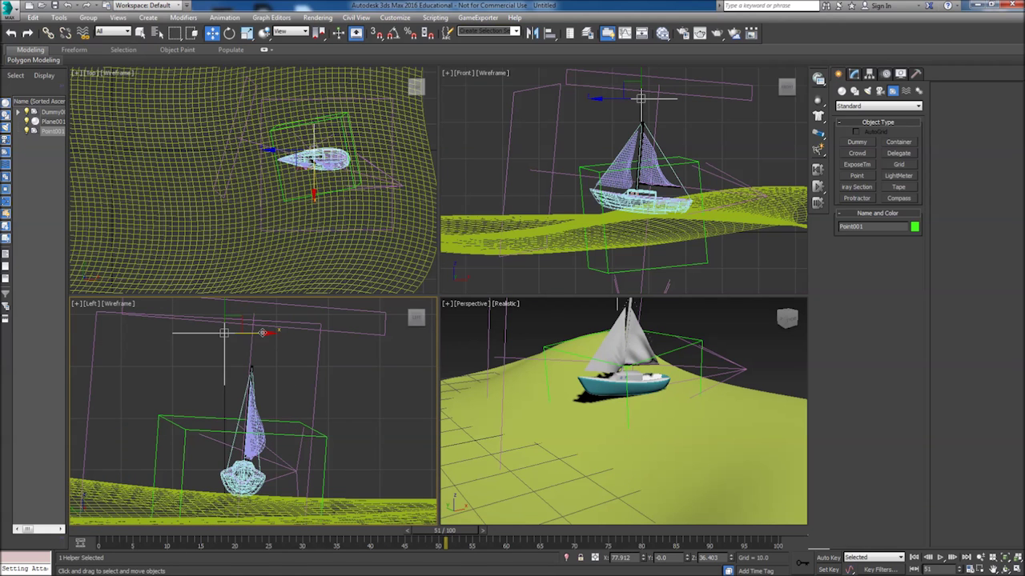
left_click_drag(269, 333, 287, 333)
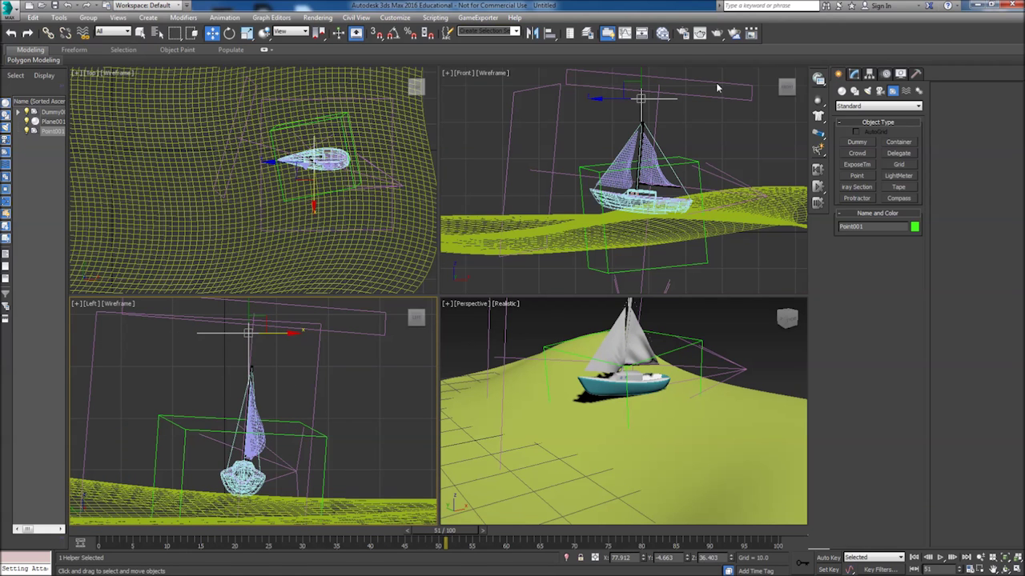
Apply a LookAt Constraint rotation controller to the Boat group with the Point helper above the mast as its target
key("q")
left_click(885, 73)
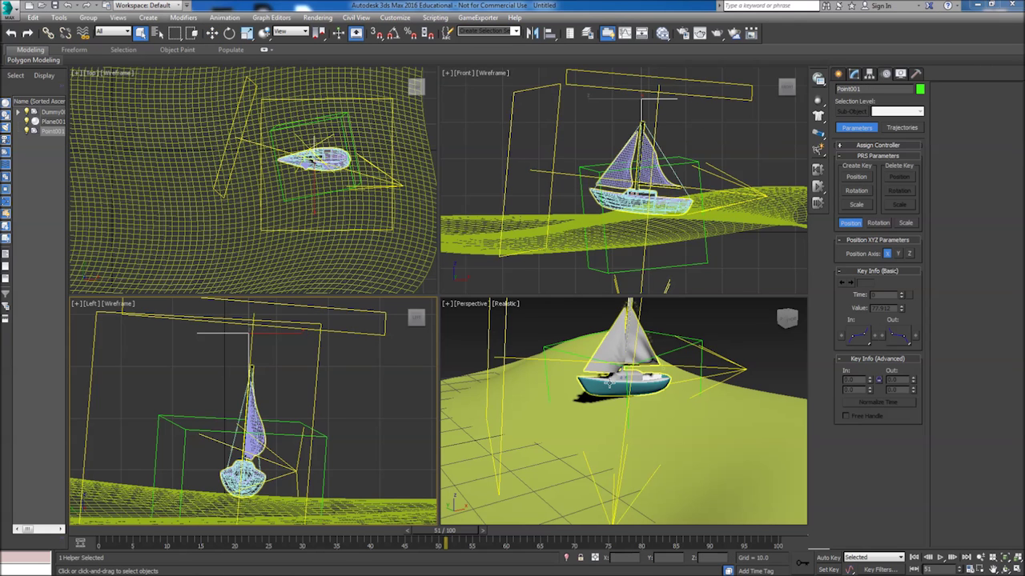
left_click(640, 172)
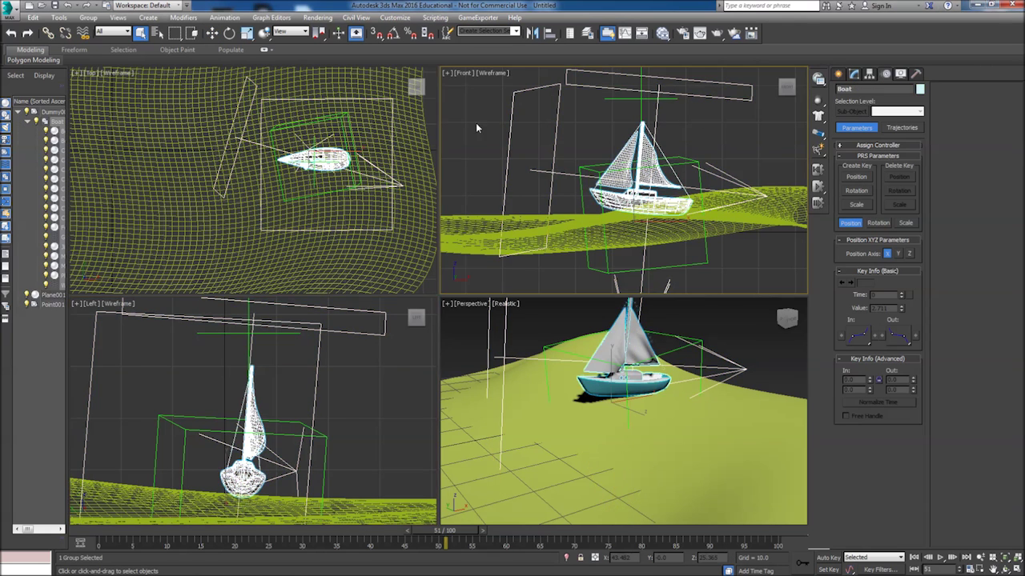
left_click(225, 17)
mouse_move(227, 120)
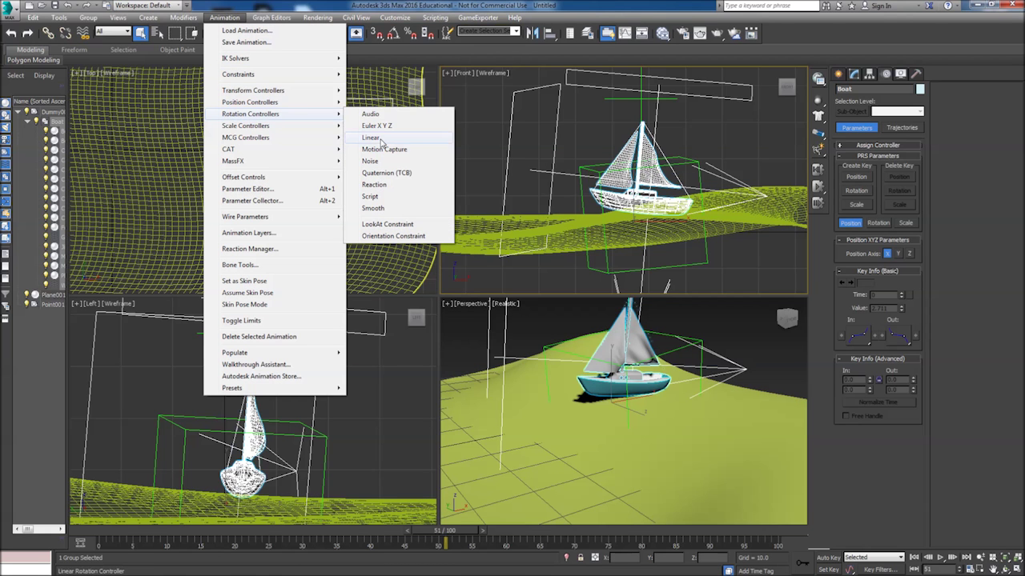
left_click(386, 225)
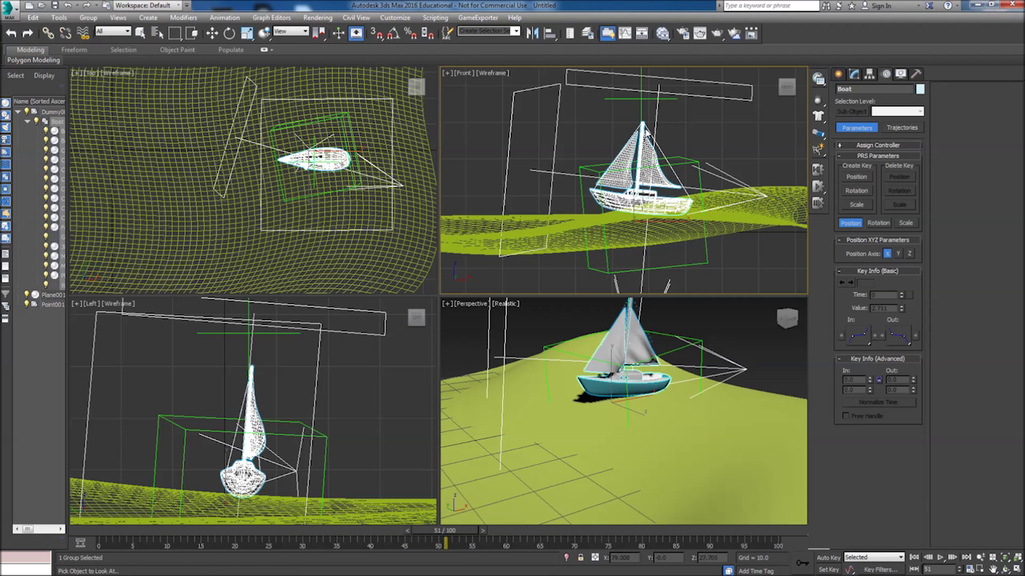
left_click(641, 96)
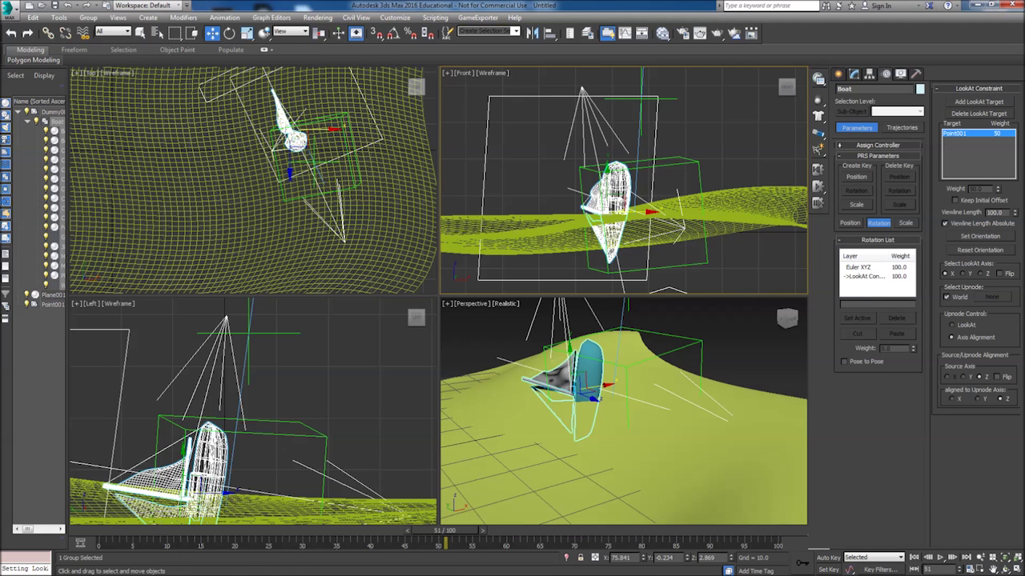
Set the weight of the boat's LookAt Constraint layer to 15 at frame 0 and play the animation
key("Home")
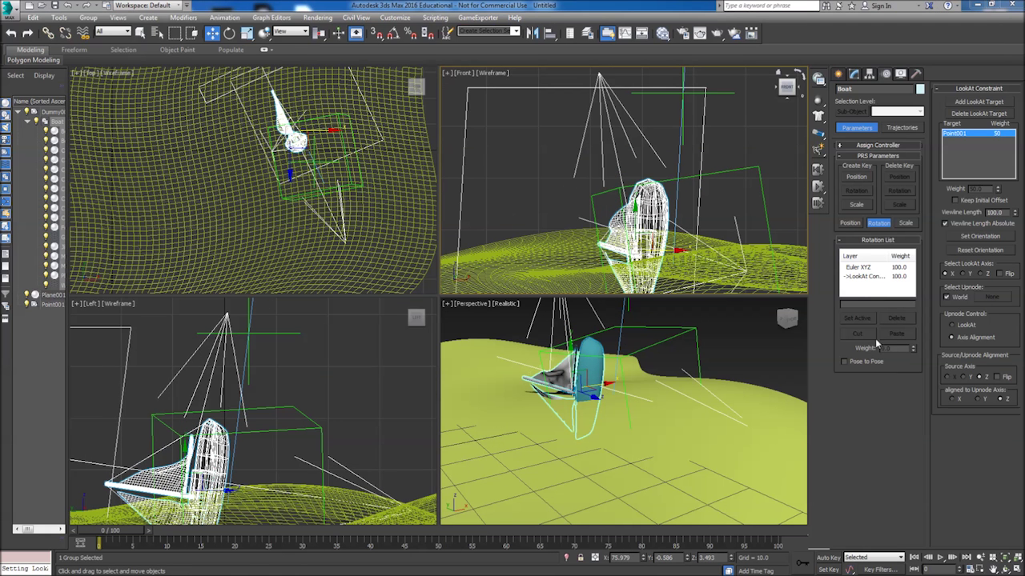
left_click(861, 276)
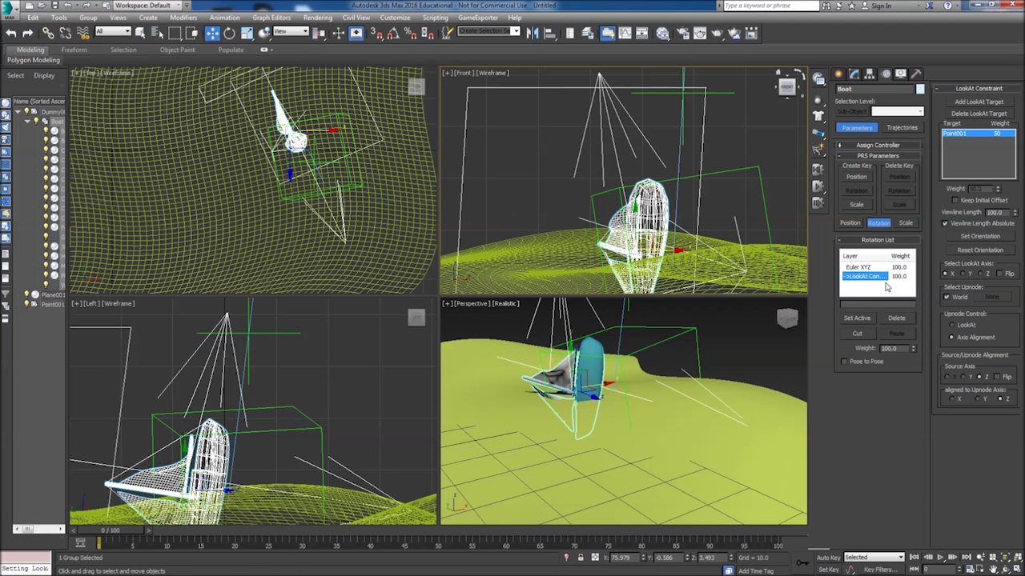
left_click_drag(915, 351, 914, 397)
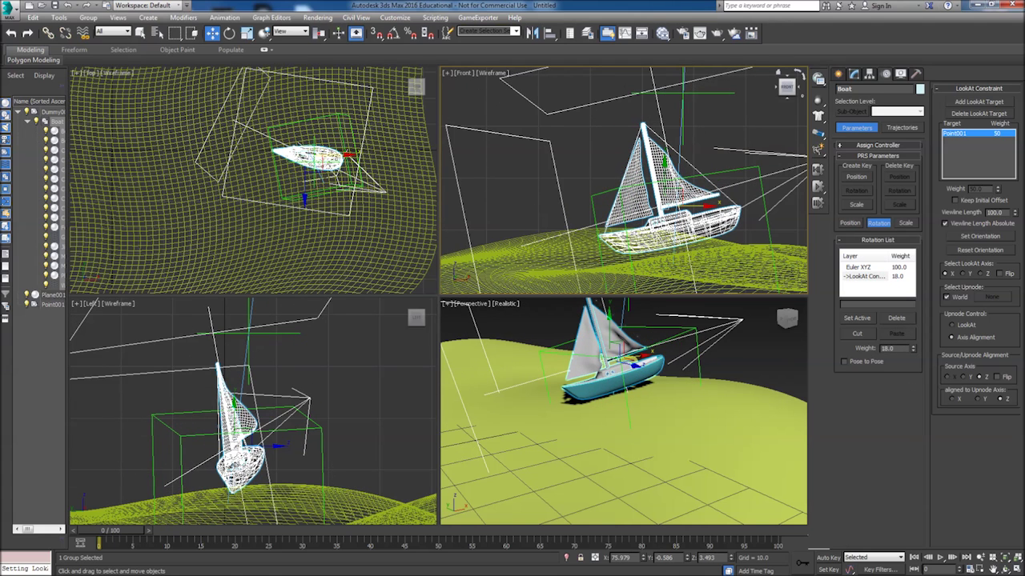
double_click(898, 349)
key("BackSpace")
type("15")
key("Return")
left_click(940, 558)
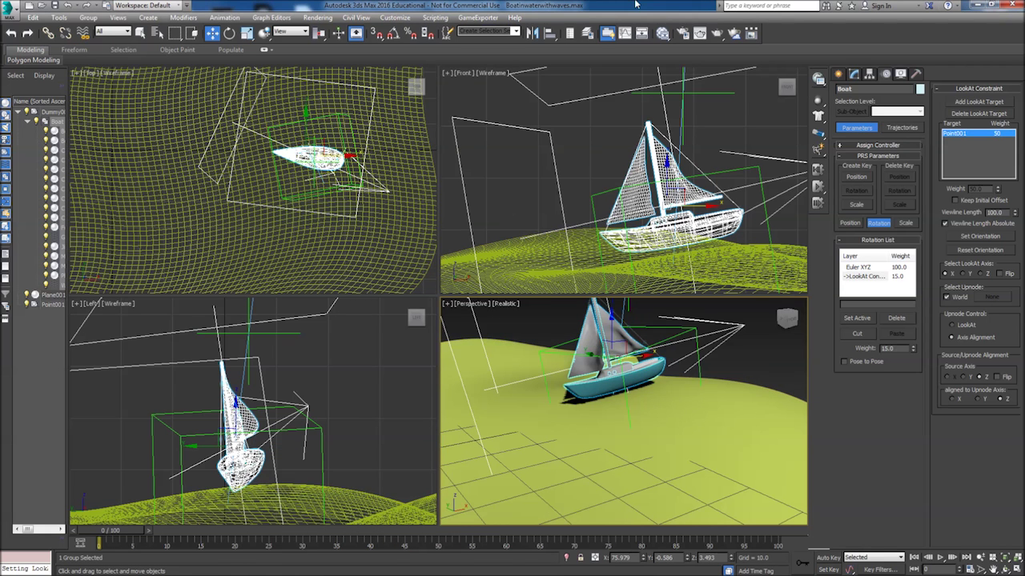
Apply the Tropical Blue liquid material from the Autodesk Material Library to the wave plane using the Slate Material Editor
key("m")
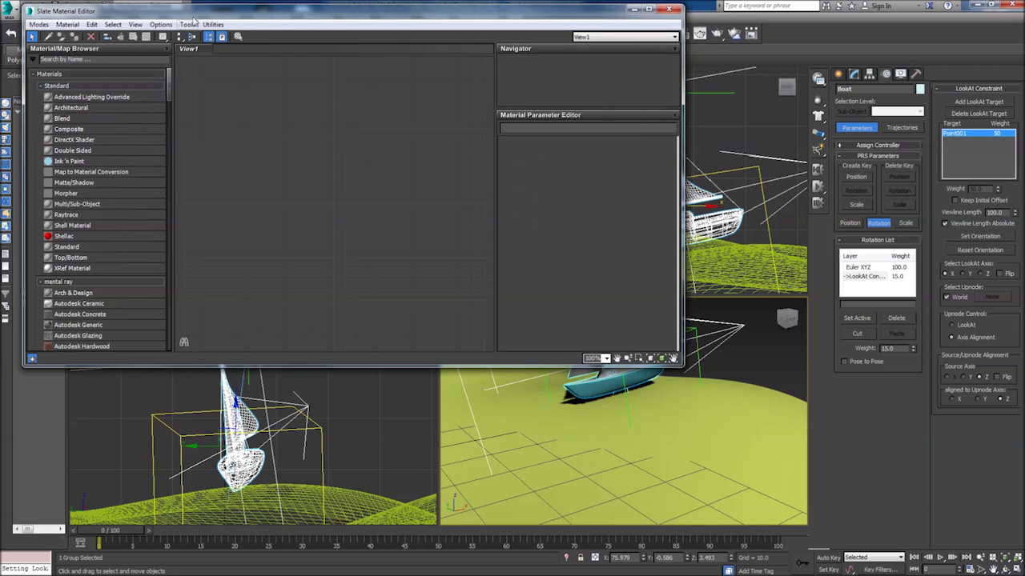
left_click_drag(193, 17, 303, 76)
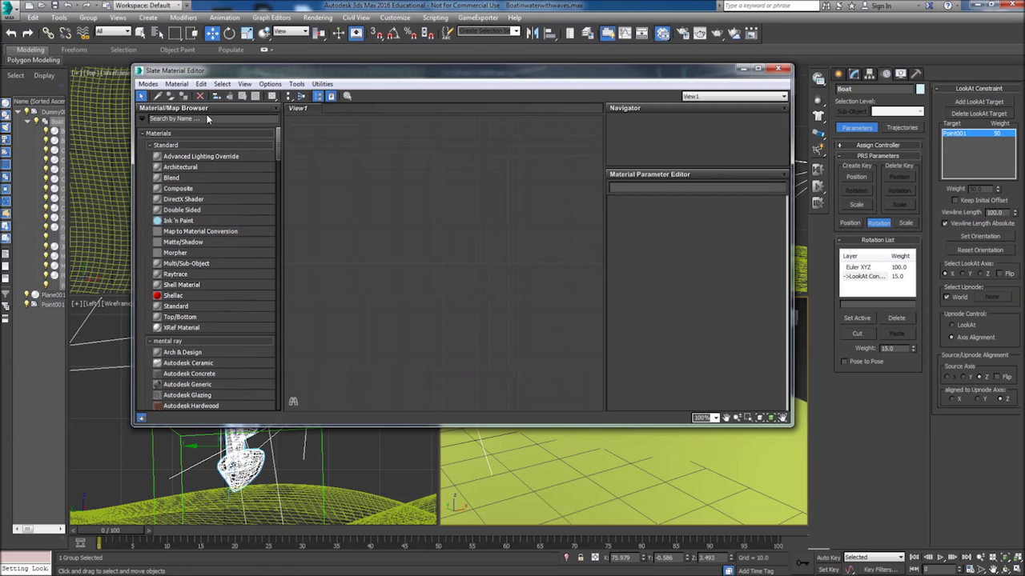
left_click(143, 121)
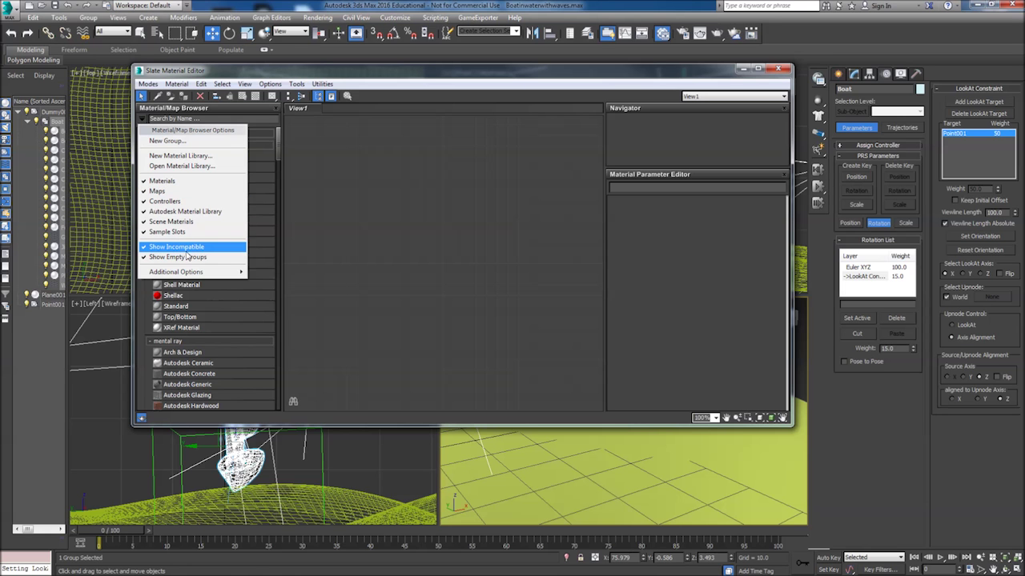
left_click(278, 141)
left_click_drag(279, 141, 279, 352)
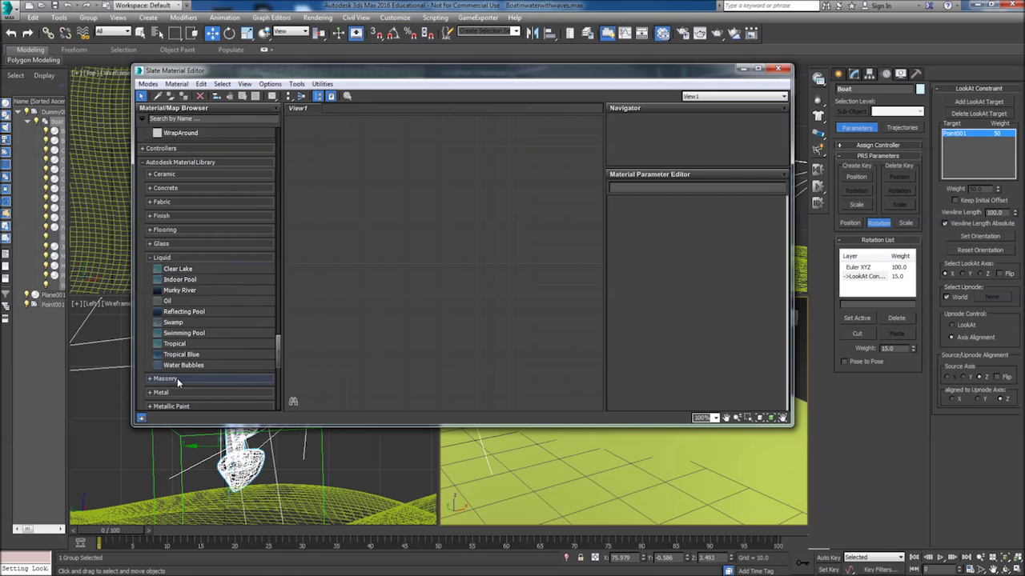
left_click_drag(179, 358, 425, 197)
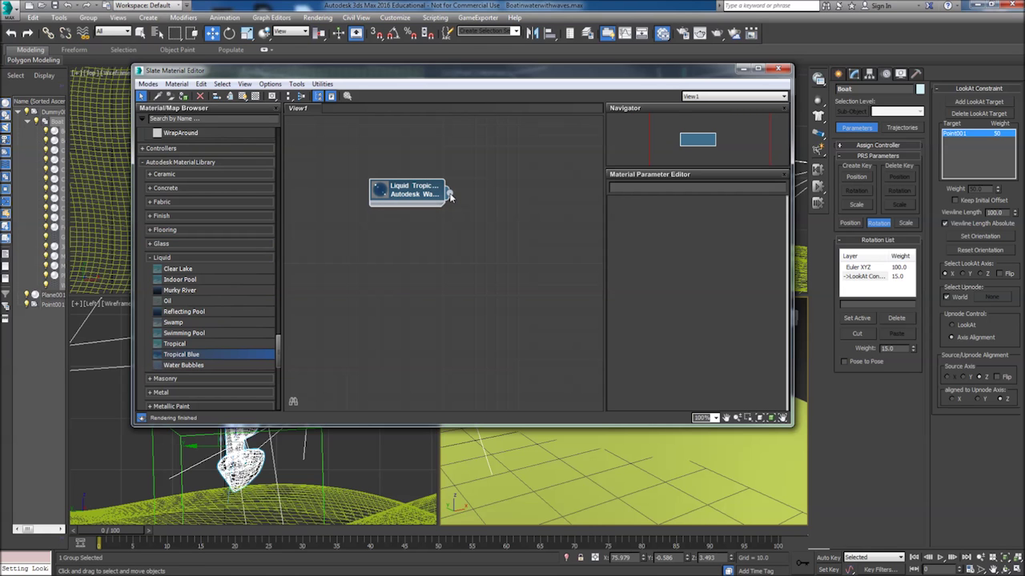
left_click_drag(449, 193, 639, 471)
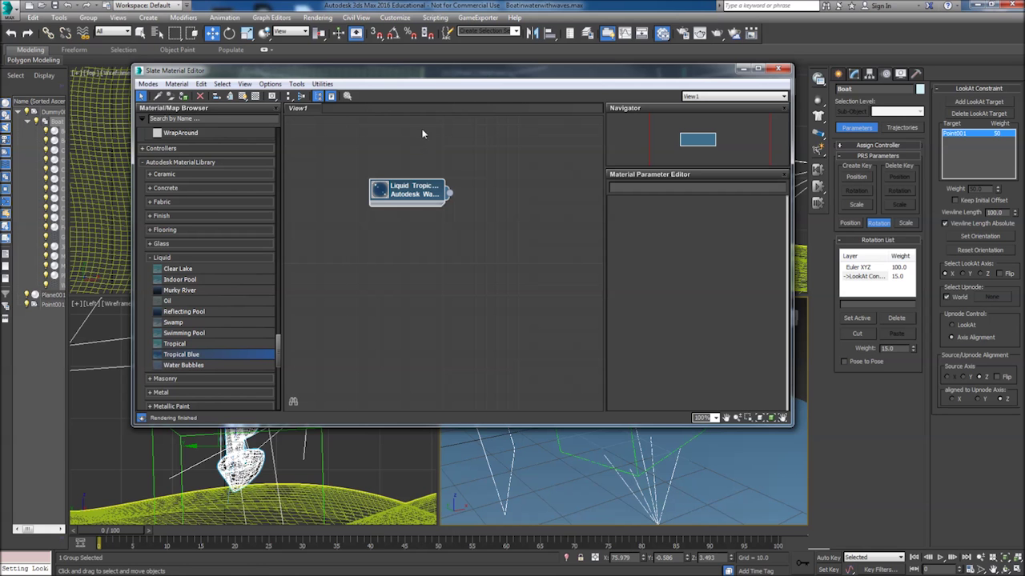
Examine the Tropical Blue material's water and performance tuning parameters, and close the Slate Material Editor
left_click_drag(431, 74, 334, 24)
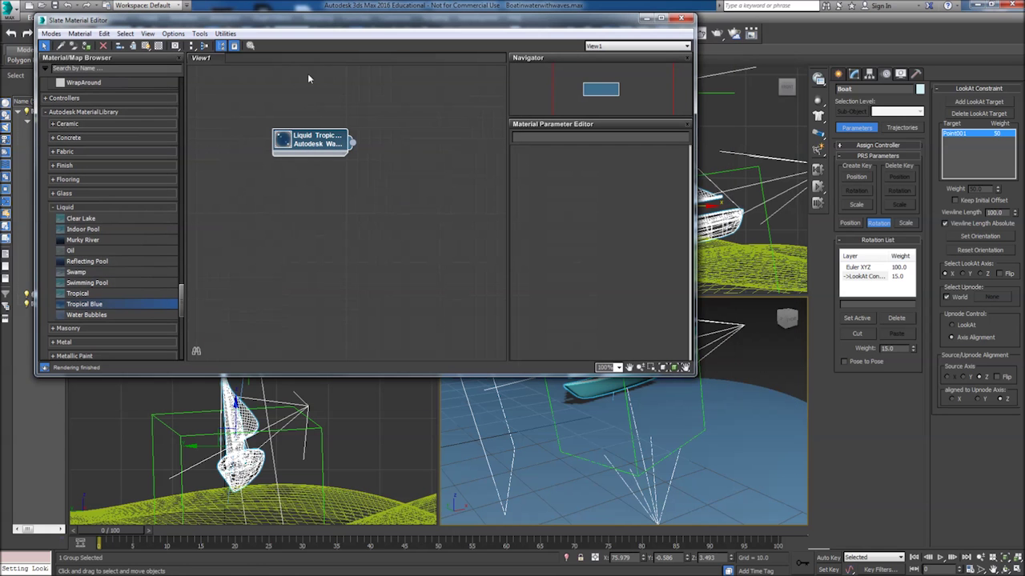
double_click(314, 143)
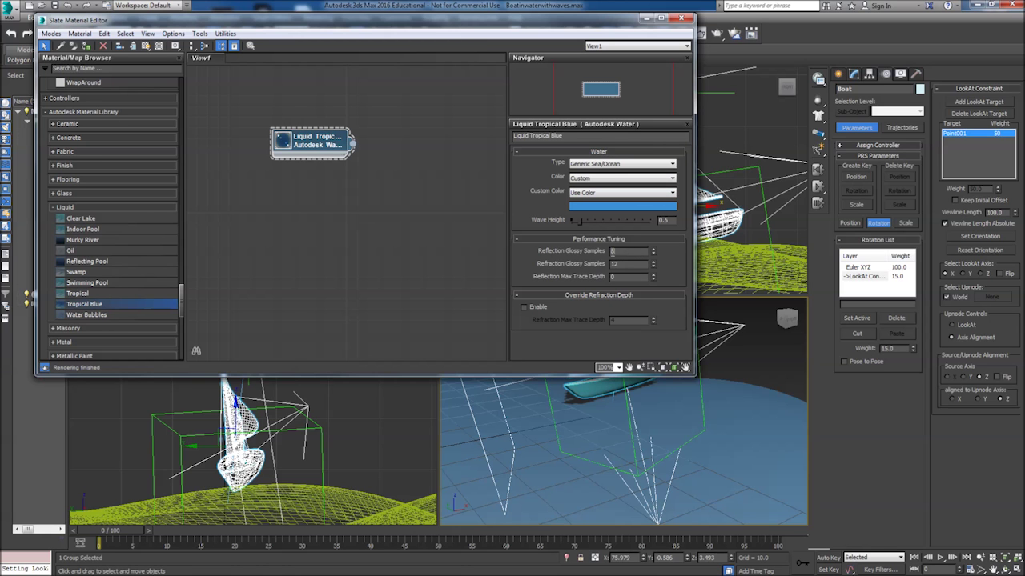
left_click(620, 264)
left_click_drag(535, 29, 495, 18)
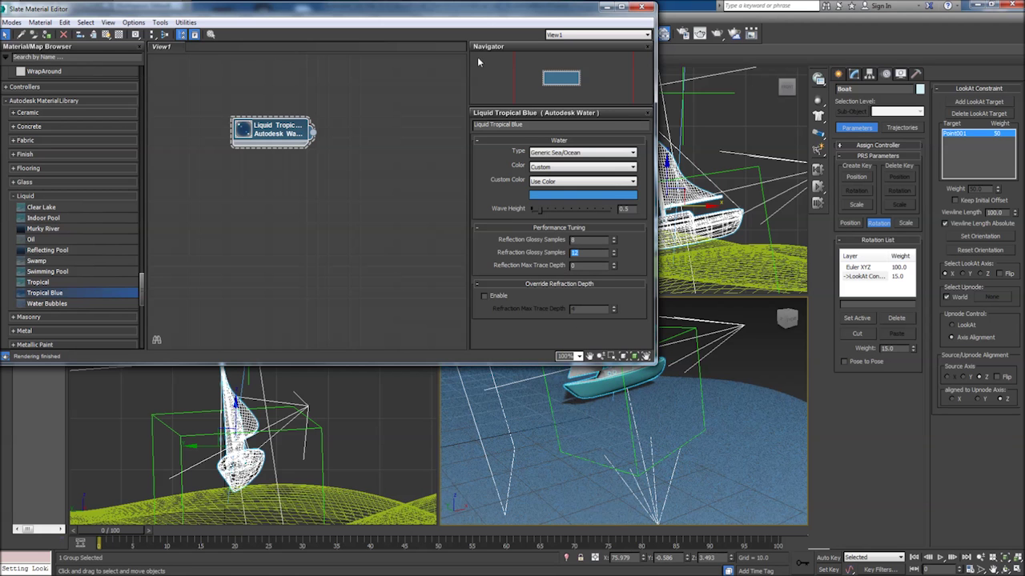
left_click_drag(469, 12, 480, 20)
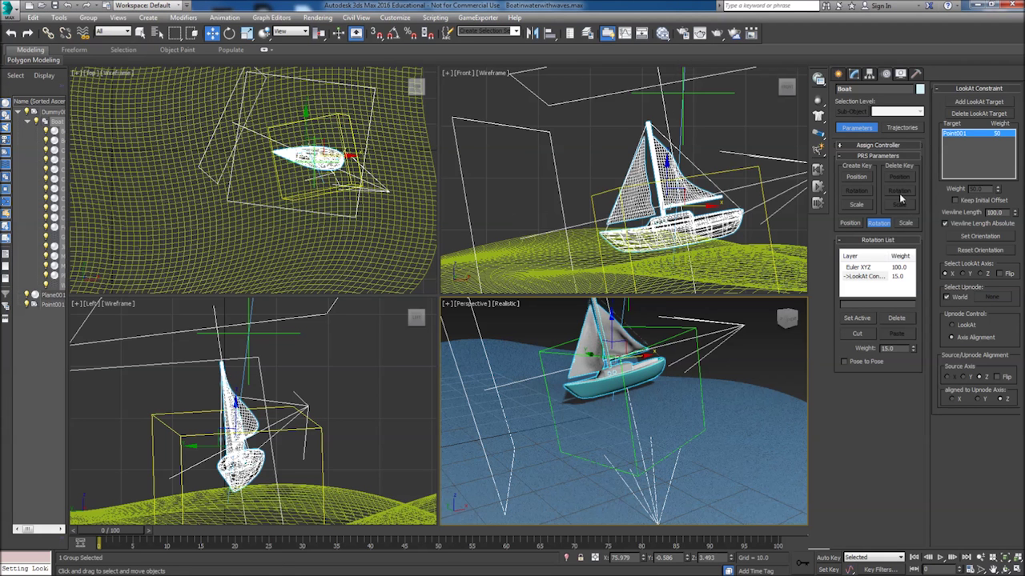
Create a Plane primitive about 218 long and 309 wide over the wave surface in the Top viewport
left_click(838, 75)
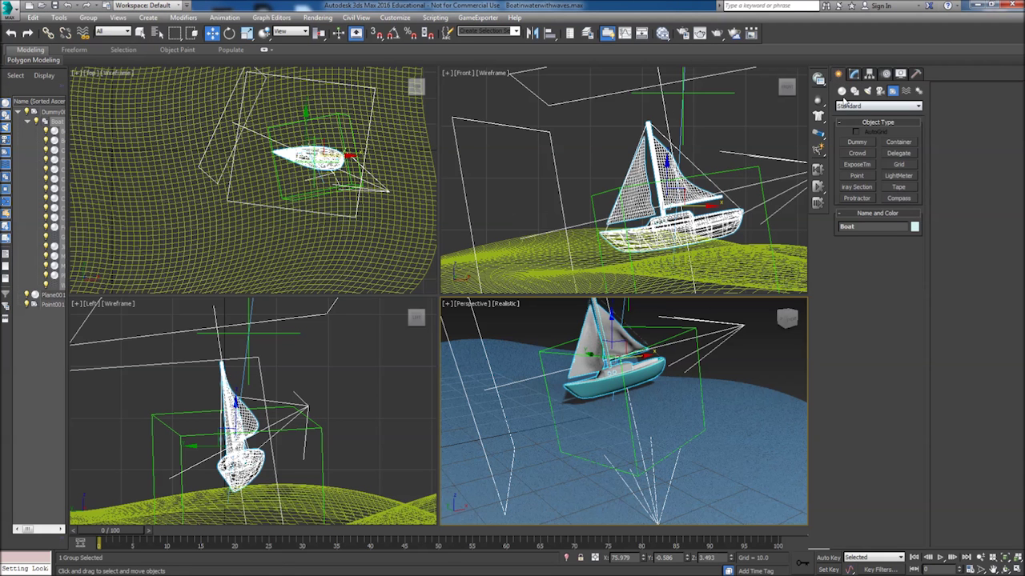
left_click(842, 90)
left_click(902, 187)
scroll(349, 155, "down", 5)
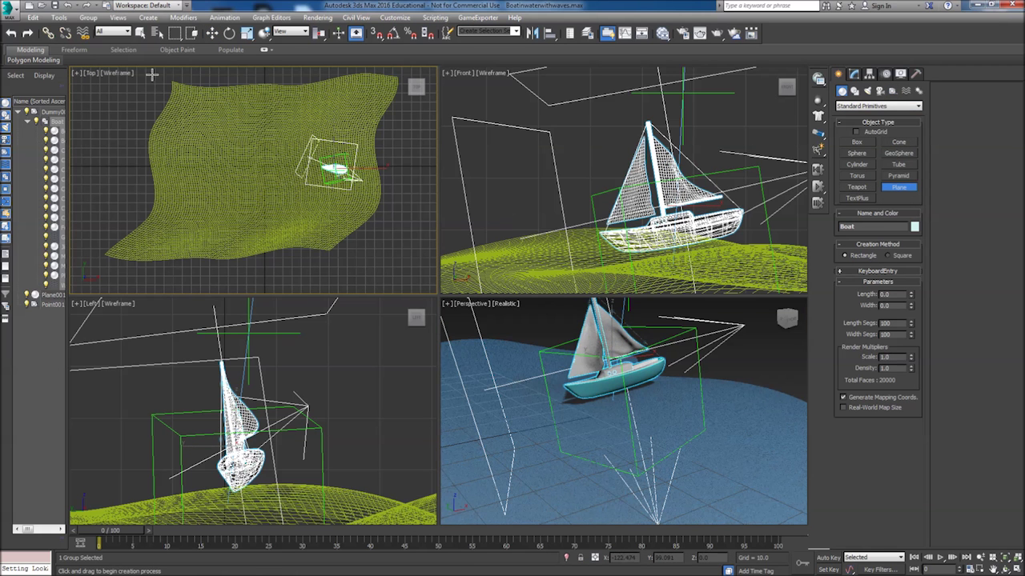
left_click_drag(149, 72, 433, 273)
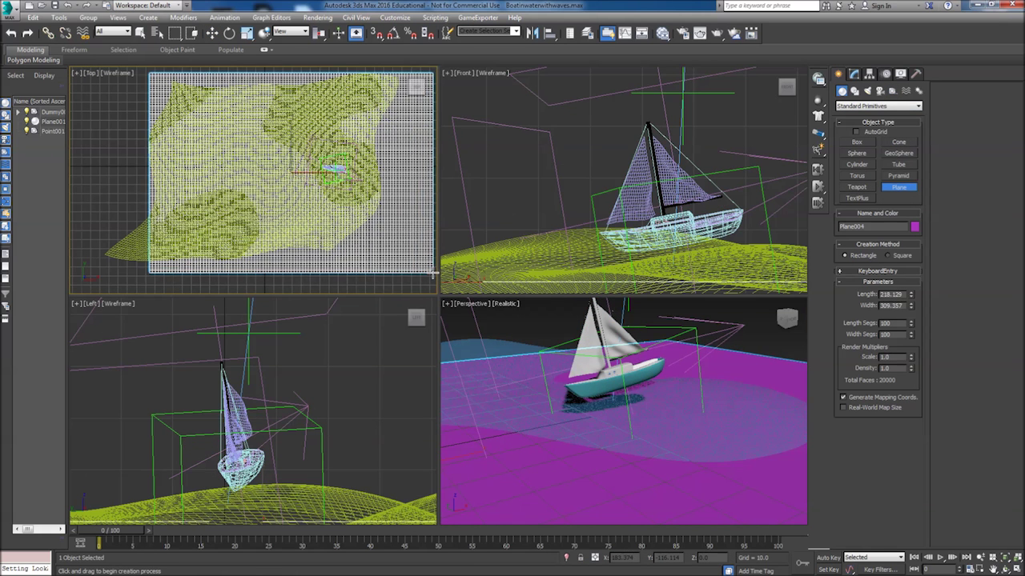
Move the new plane below the waves to about Z -22.5 and shift it to about Y 82.7
left_click(211, 33)
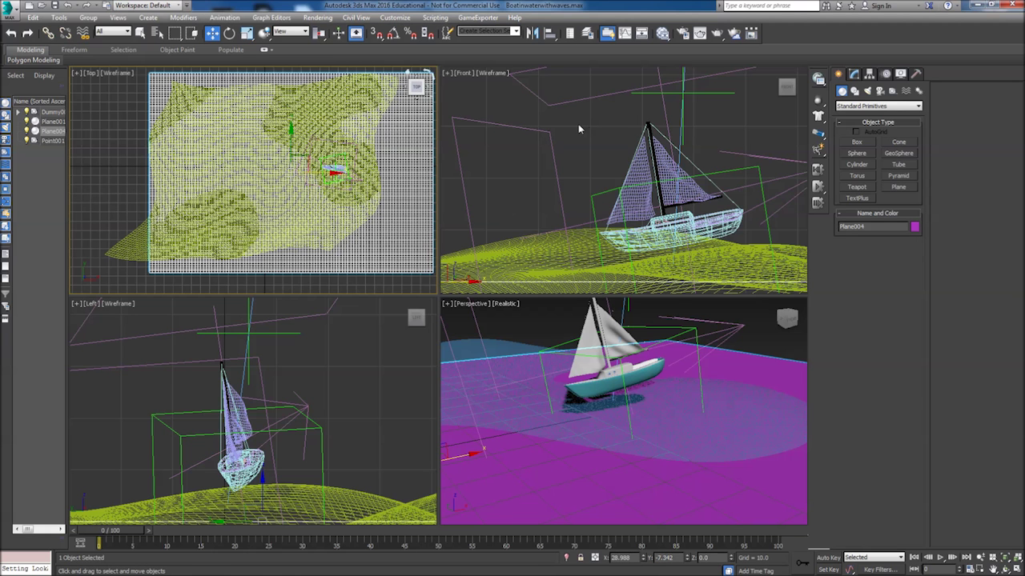
scroll(621, 128, "down", 5)
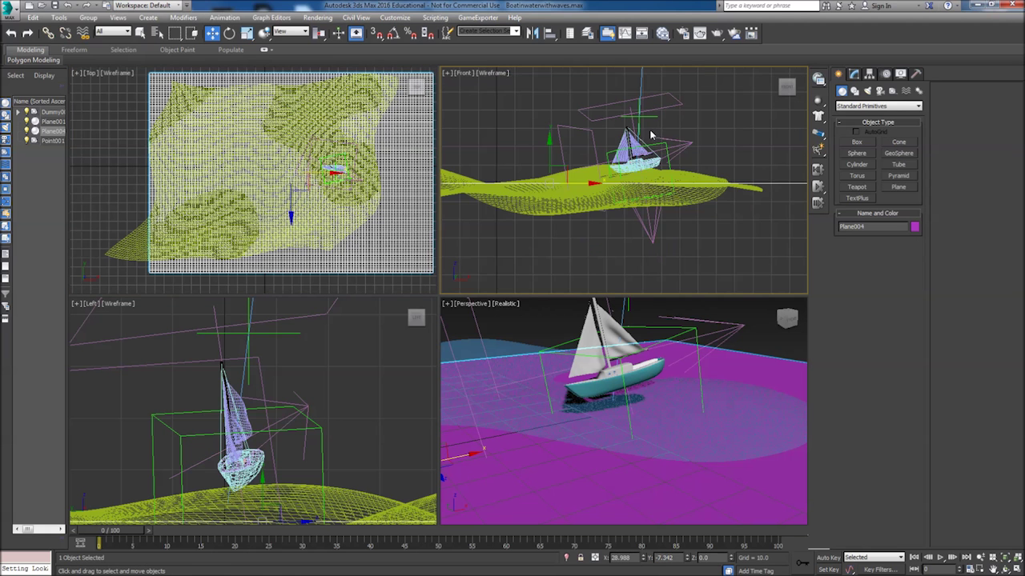
left_click_drag(549, 153, 545, 189)
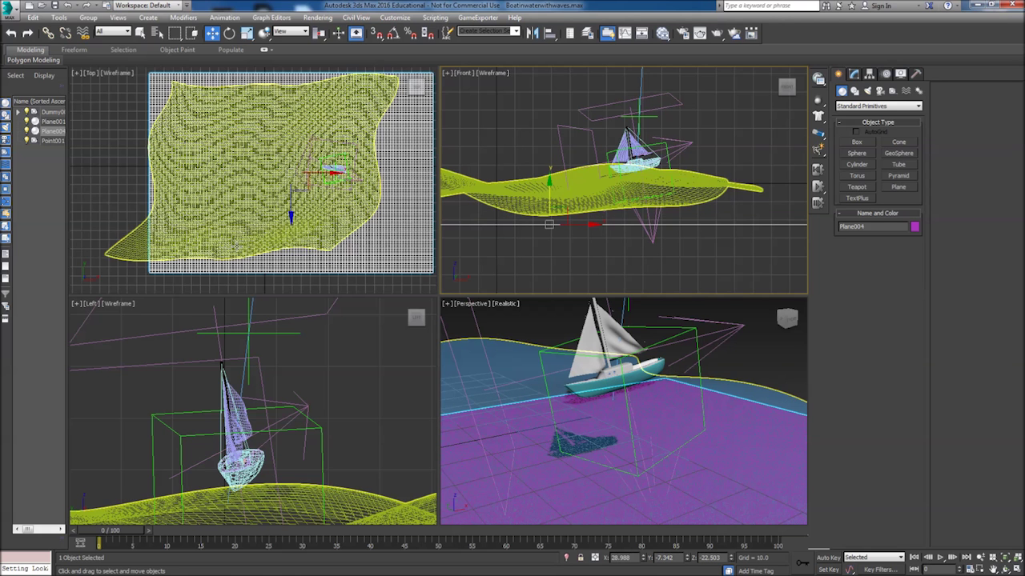
right_click(110, 171)
left_click_drag(290, 144, 279, 60)
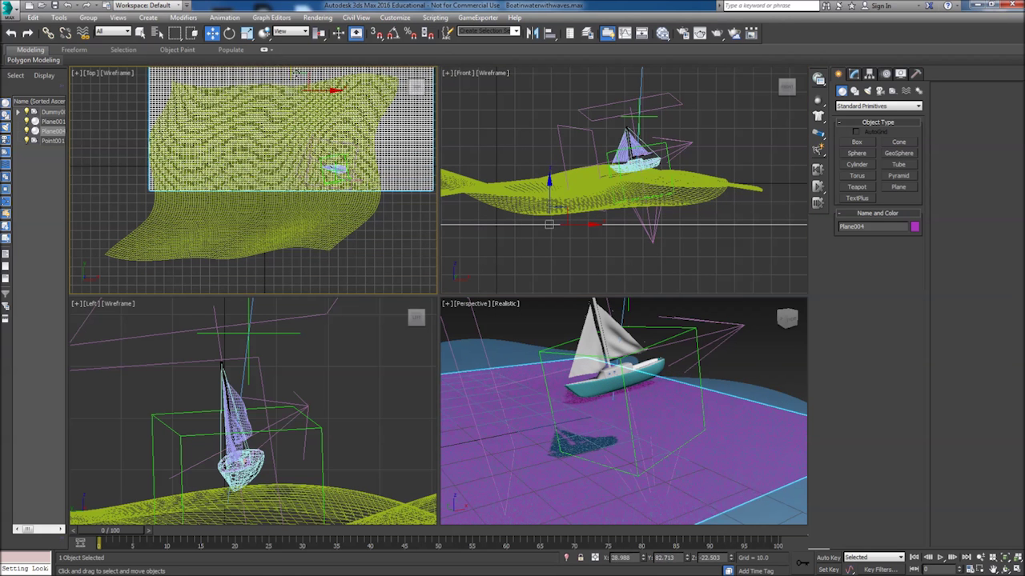
Enlarge the lower plane to a length of about 512.6 and a width of about 603.2
middle_click_drag(680, 377, 732, 383, "alt")
left_click(853, 75)
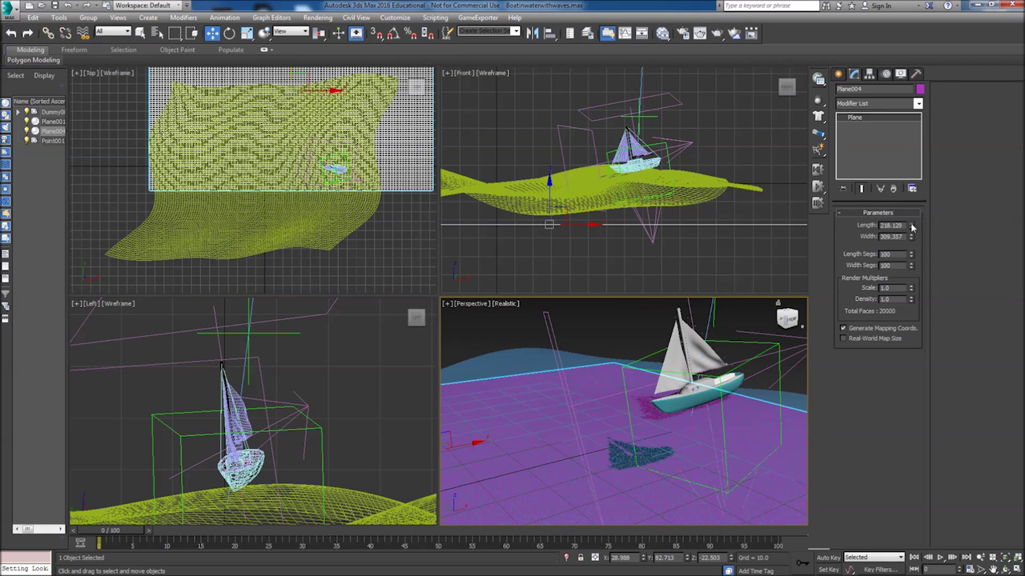
left_click_drag(910, 225, 922, 150)
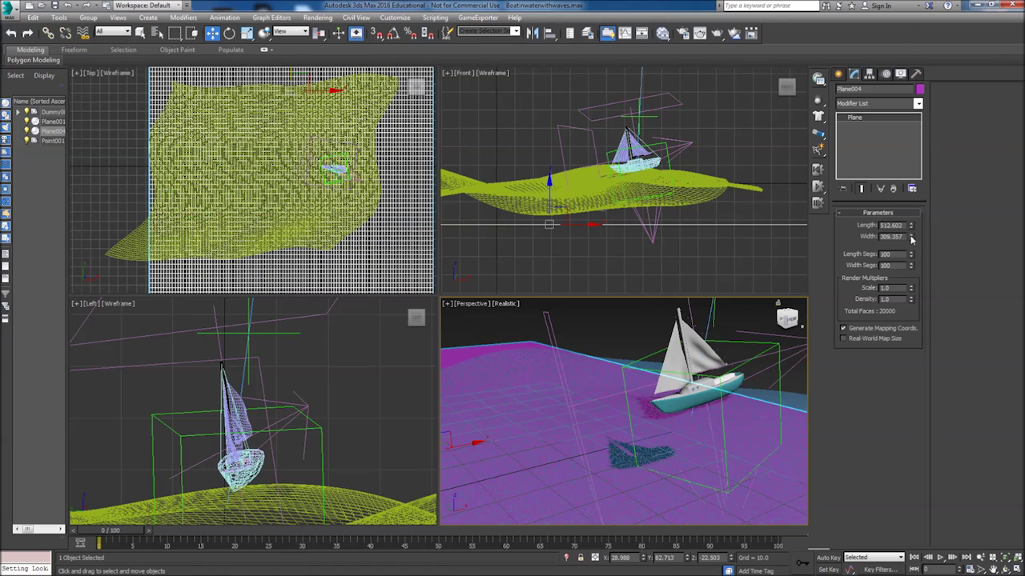
left_click_drag(911, 239, 910, 166)
Change the lower plane's object color from the 3ds Max palette to light grey
left_click_drag(790, 328, 789, 319)
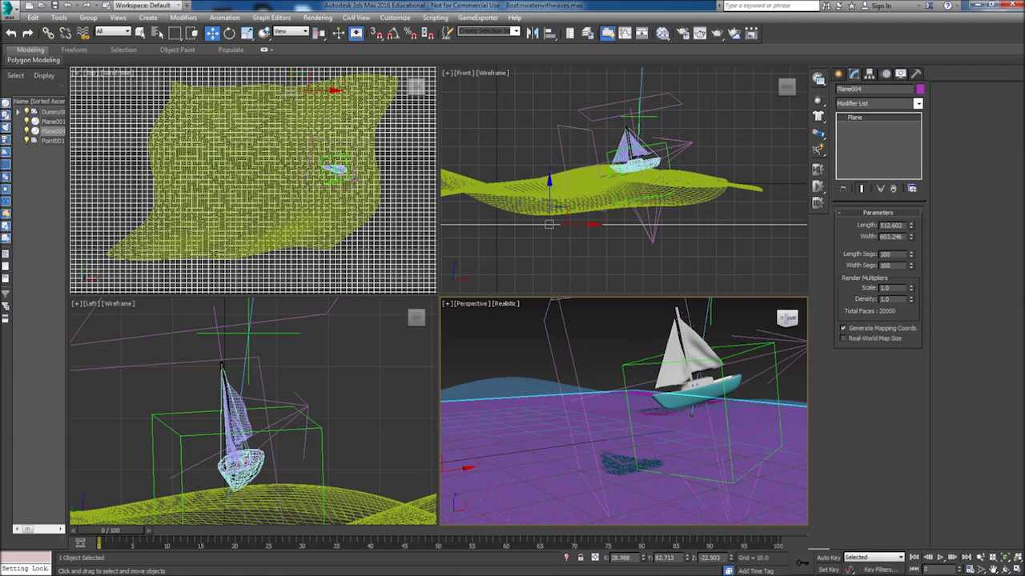
middle_click_drag(707, 385, 692, 383, "alt")
left_click(919, 89)
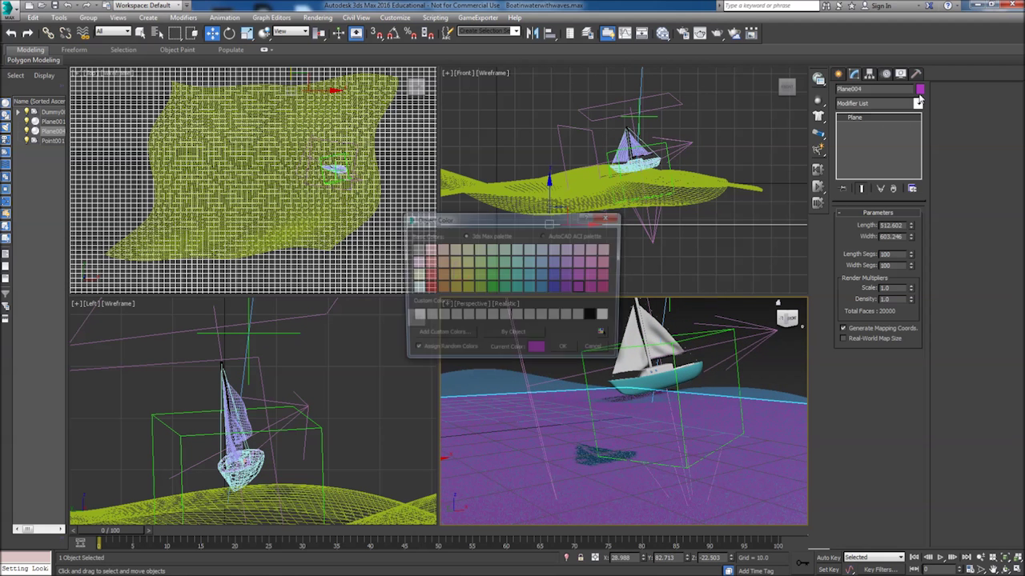
left_click(414, 250)
left_click(566, 352)
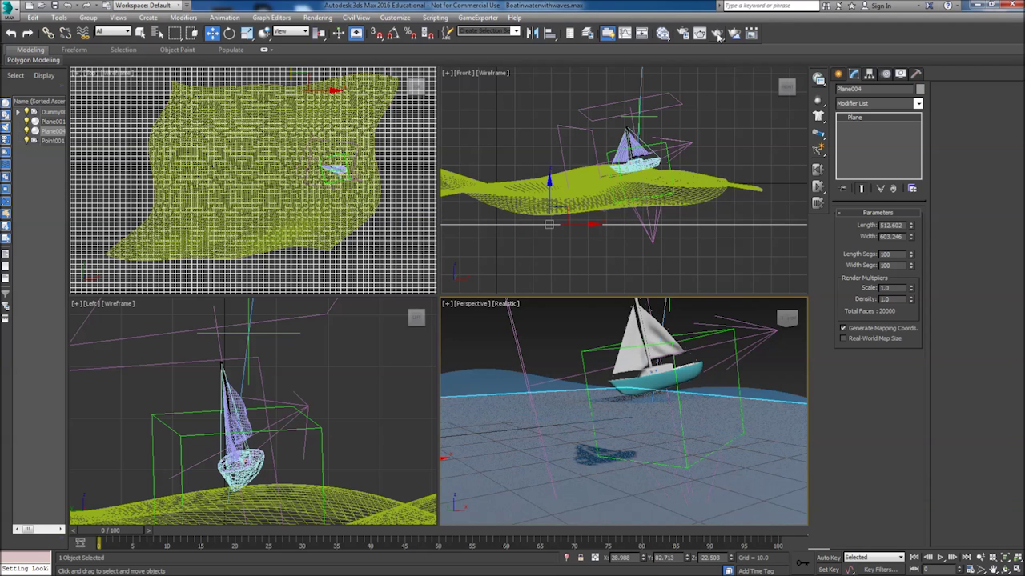
Open the render setup and expand the Assign Renderer settings
left_click(682, 32)
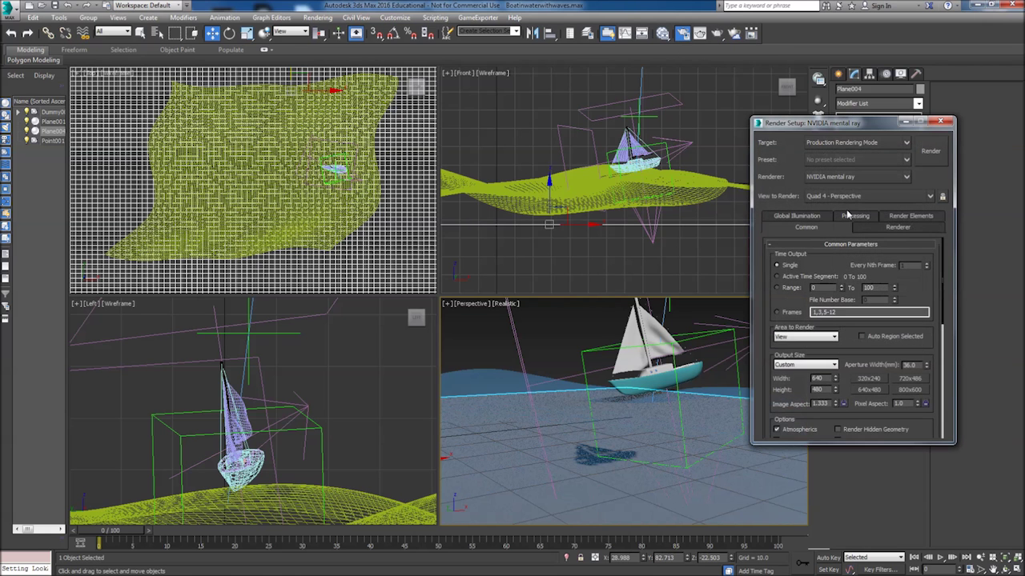
left_click_drag(862, 128, 238, 71)
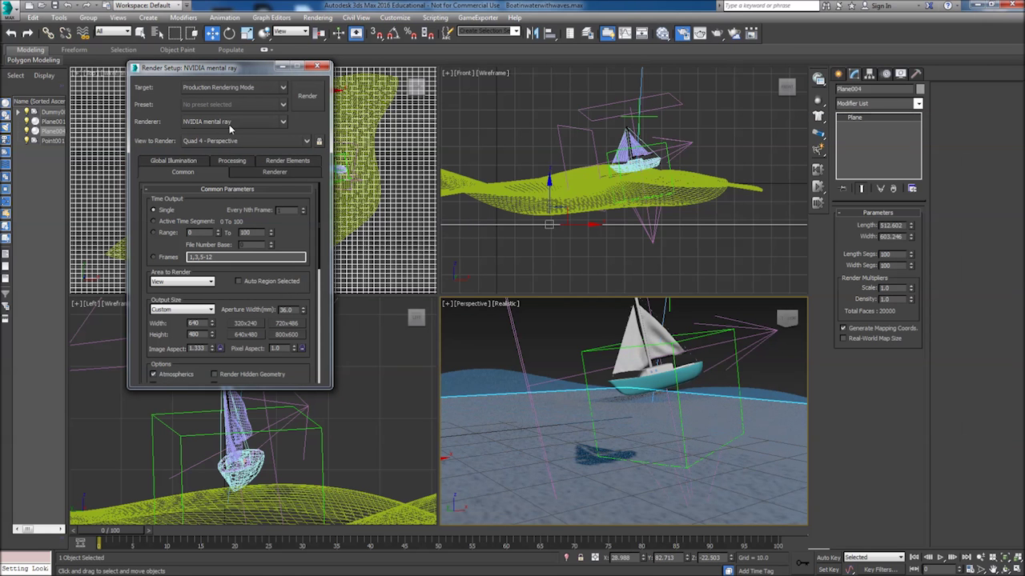
left_click_drag(316, 212, 316, 352)
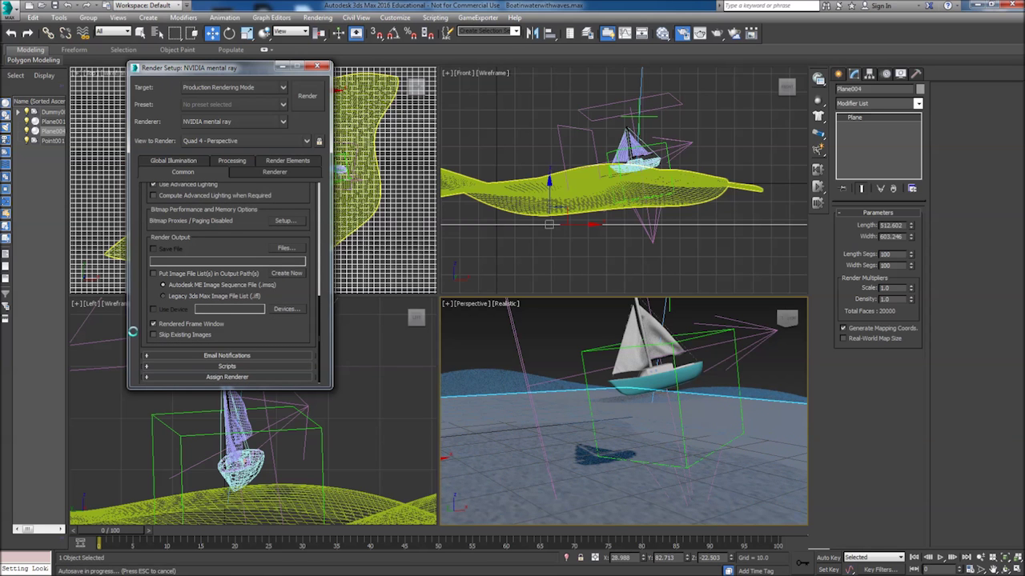
left_click(152, 378)
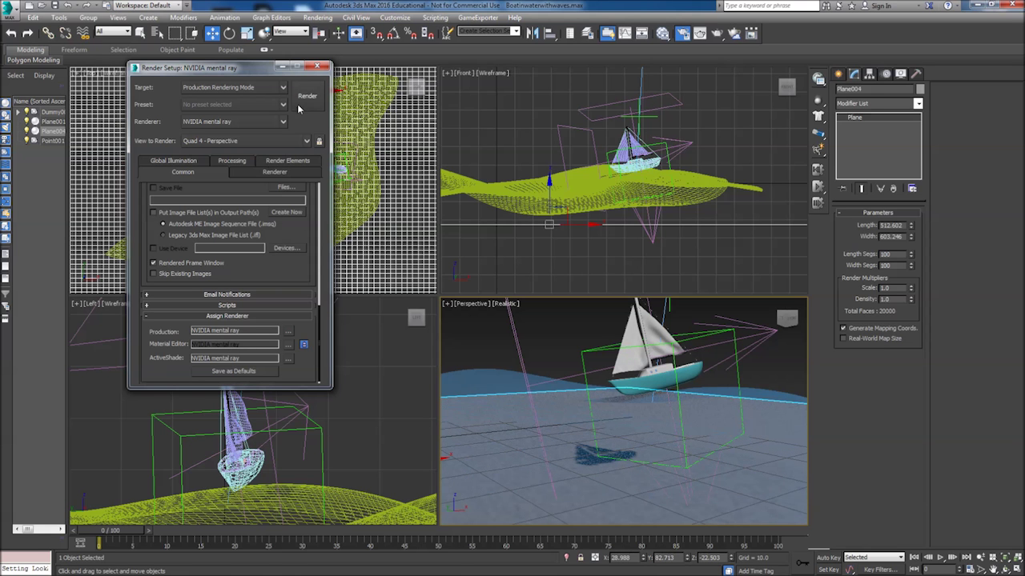
left_click_drag(249, 74, 215, 72)
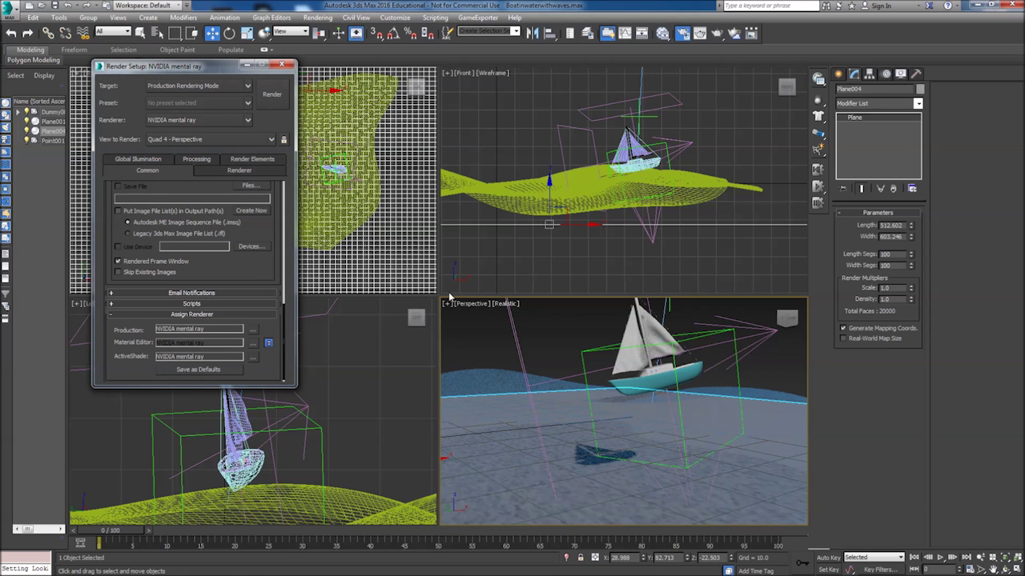
Try rendering the Perspective view with NVIDIA mental ray, and cancel the render in progress
left_click(272, 95)
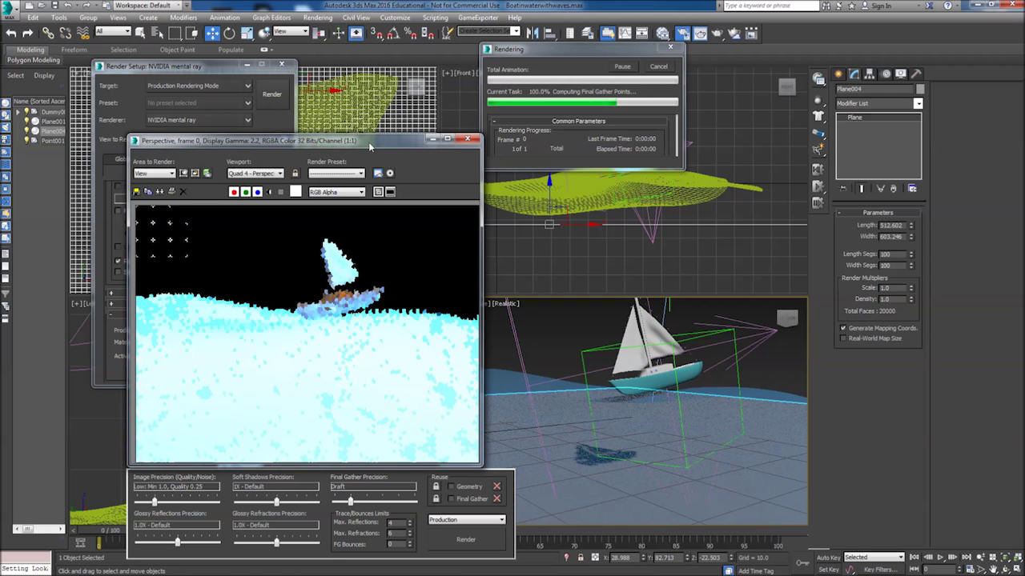
left_click_drag(368, 141, 533, 89)
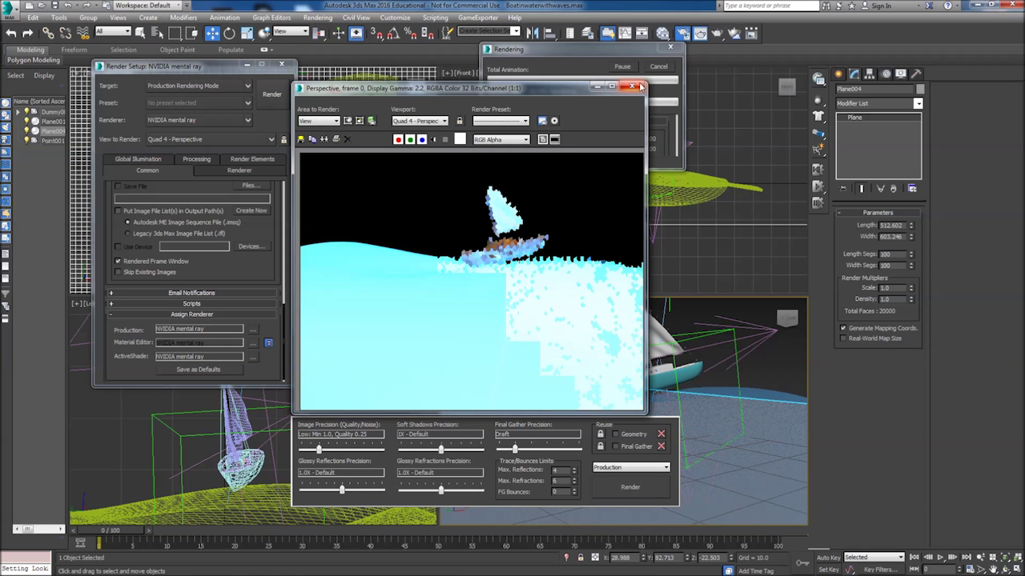
left_click(662, 152)
left_click(658, 67)
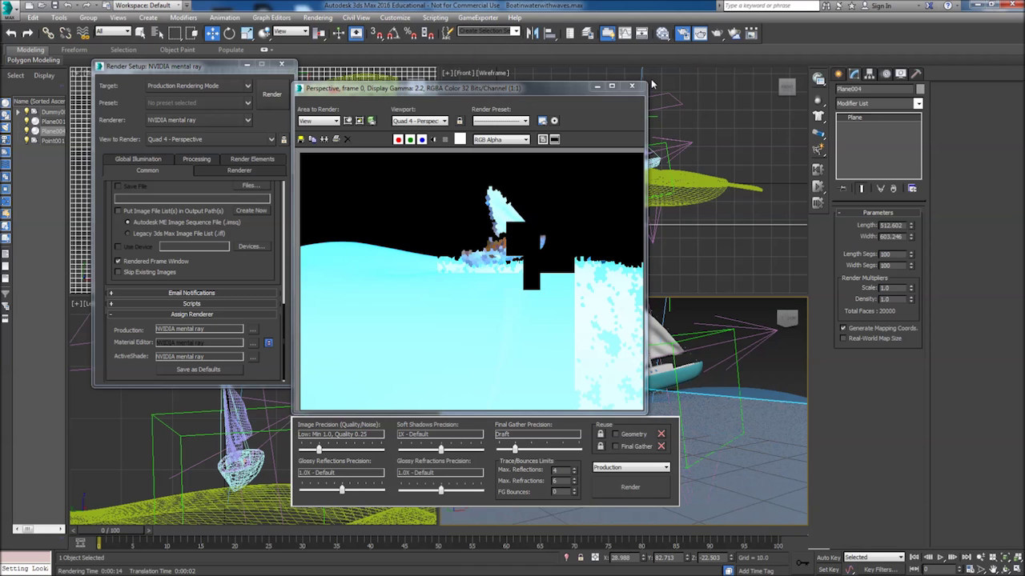
Switch the production and ActiveShade renderers to NVIDIA iray and render the Perspective view
left_click(209, 119)
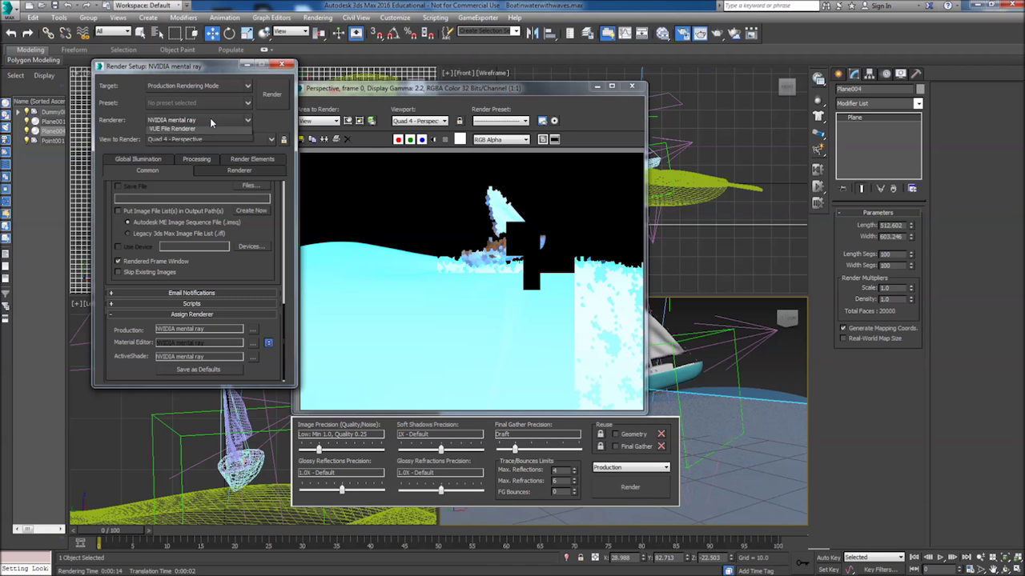
left_click(220, 145)
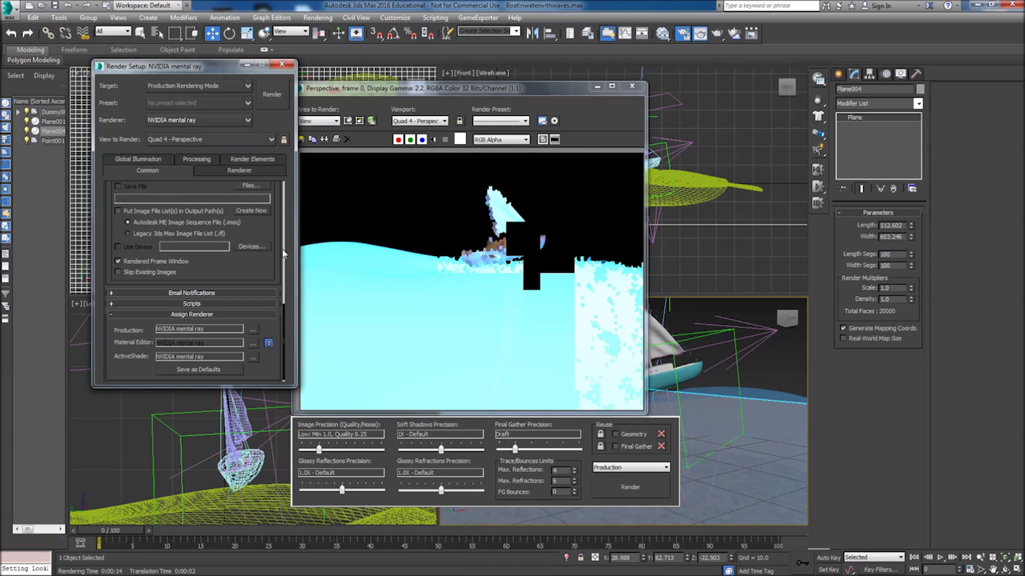
left_click(253, 354)
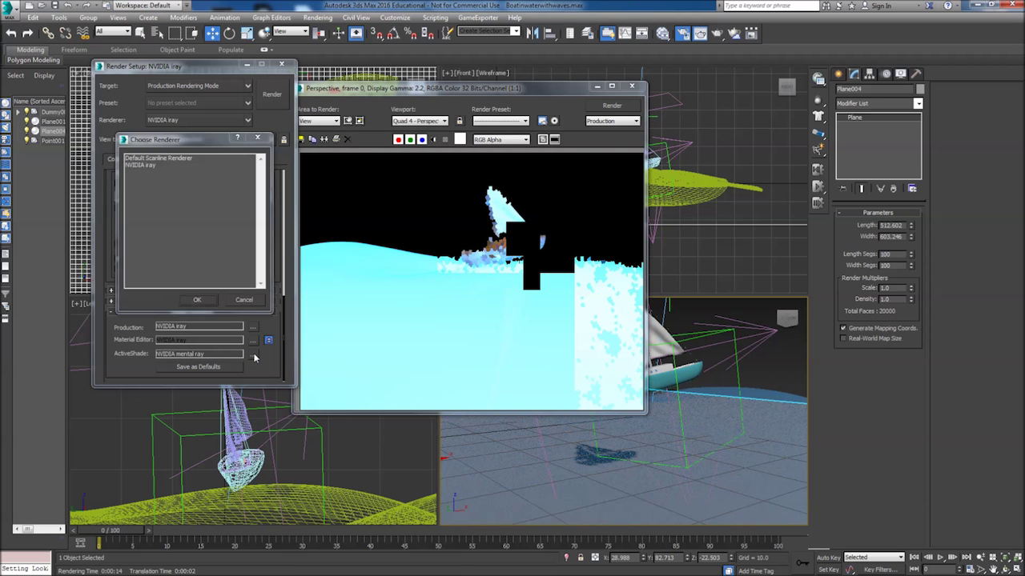
left_click(156, 165)
left_click(210, 300)
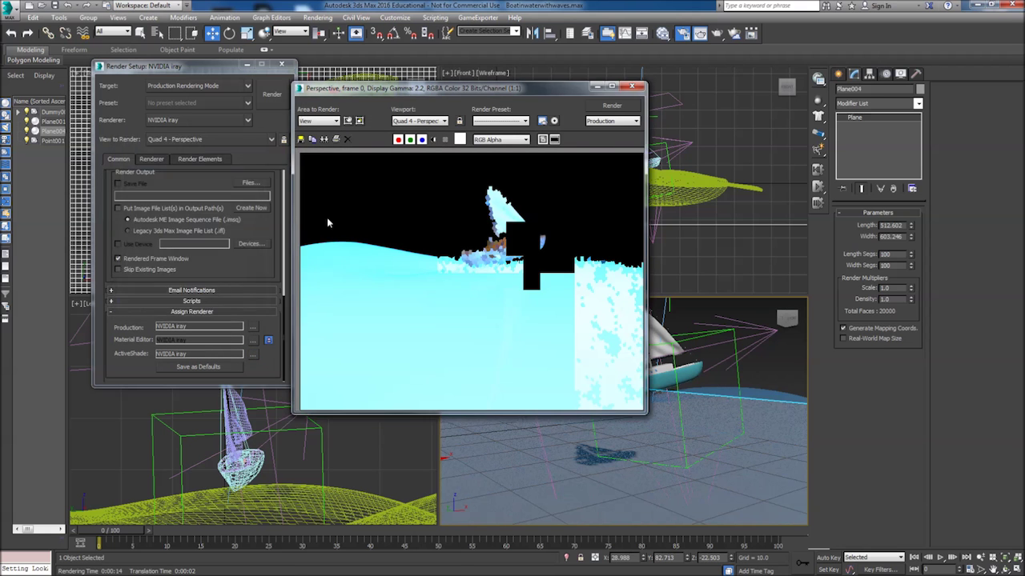
left_click(271, 94)
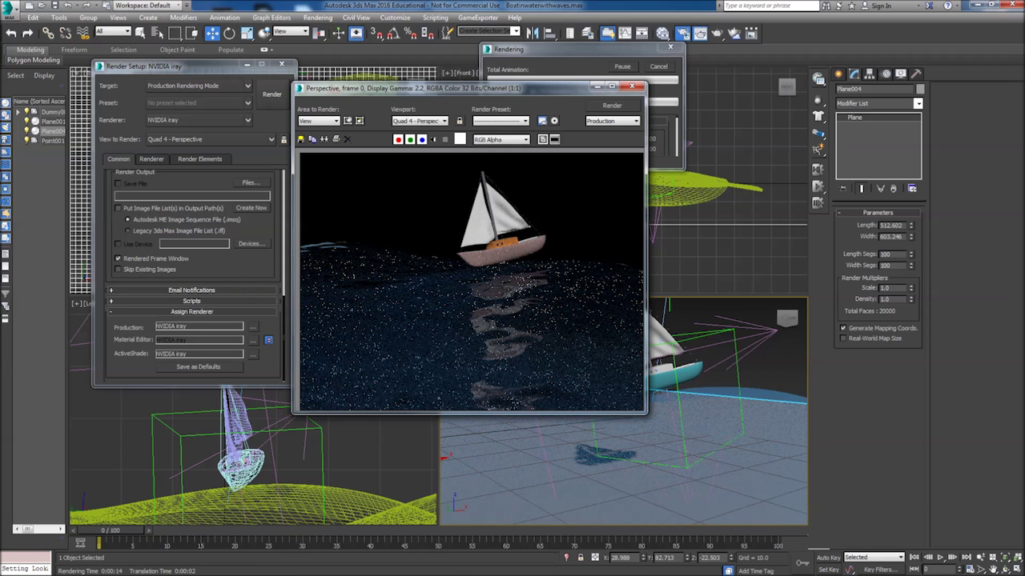
Stop the iray render and set the Liquid Tropical Blue material's Refraction Glossy Samples to 1
left_click(658, 67)
left_click(631, 86)
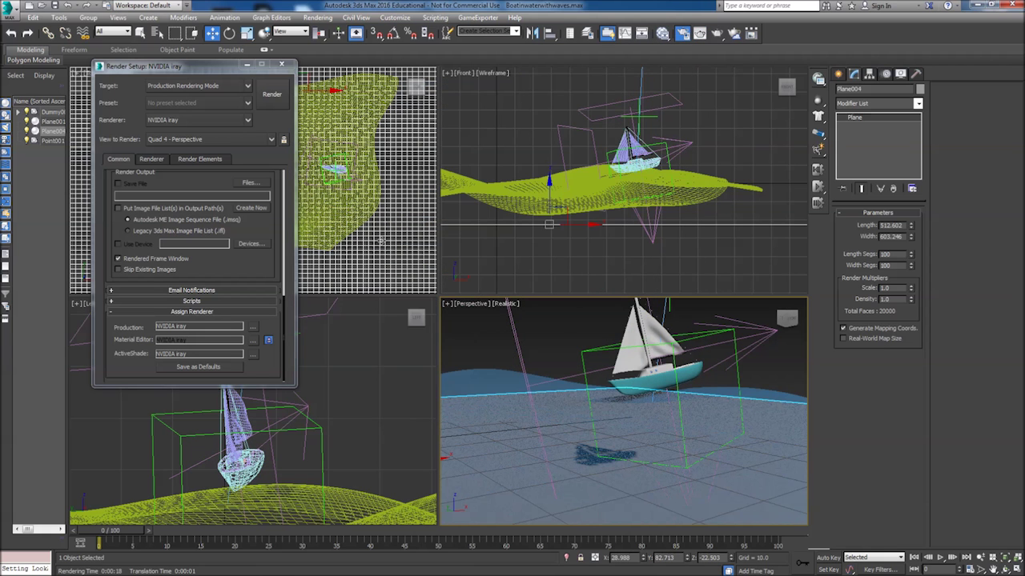
key("m")
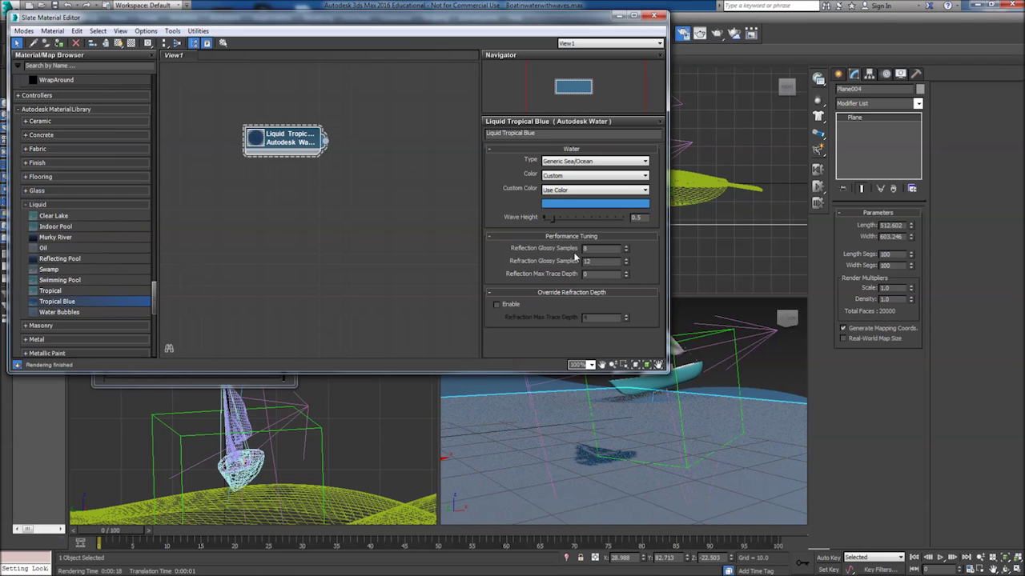
double_click(601, 262)
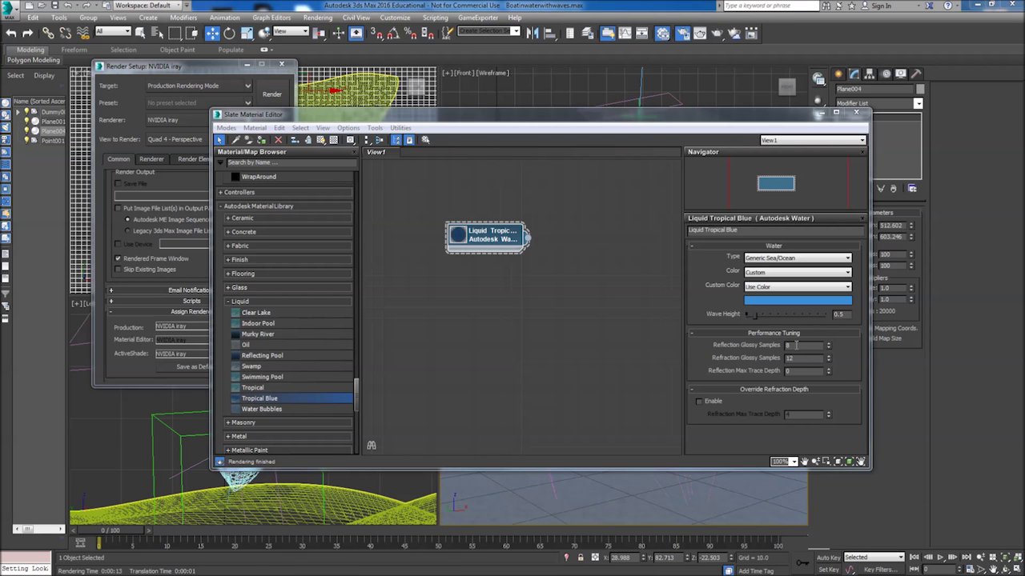
double_click(793, 357)
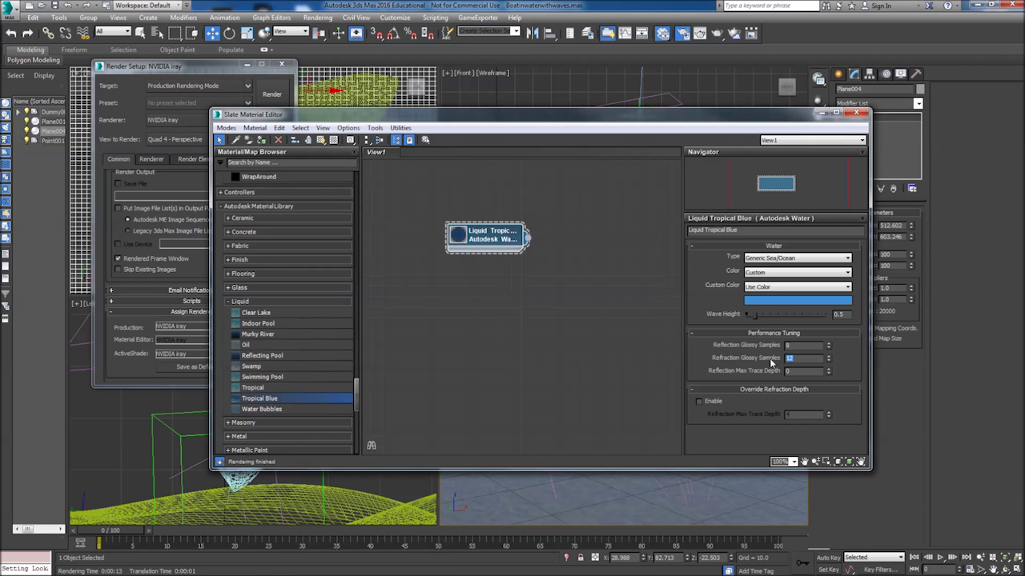
type("1")
left_click(796, 346)
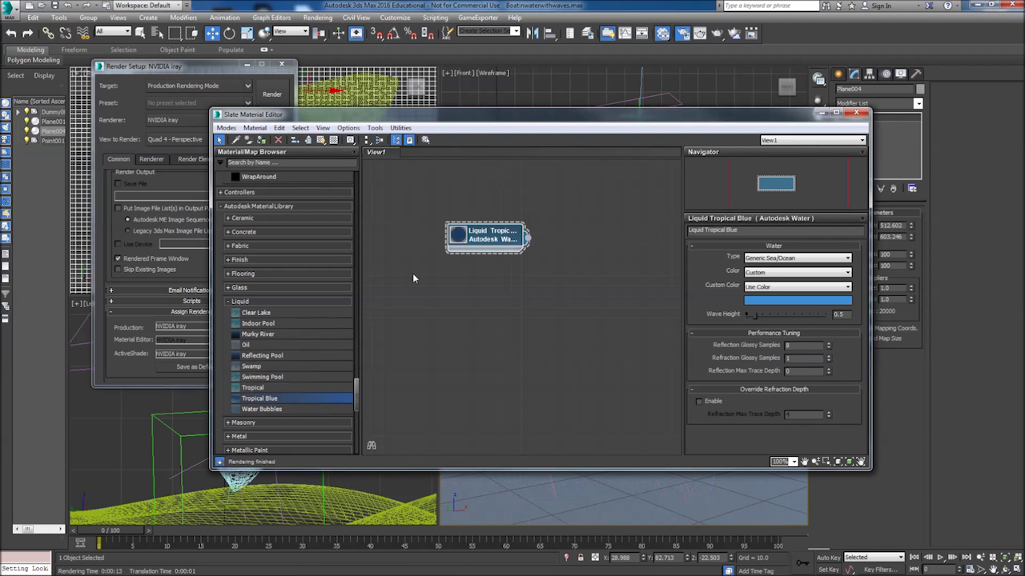
Test-render the Perspective view with the reduced refraction samples, cancelling it partway and closing the rendered frame
left_click(272, 93)
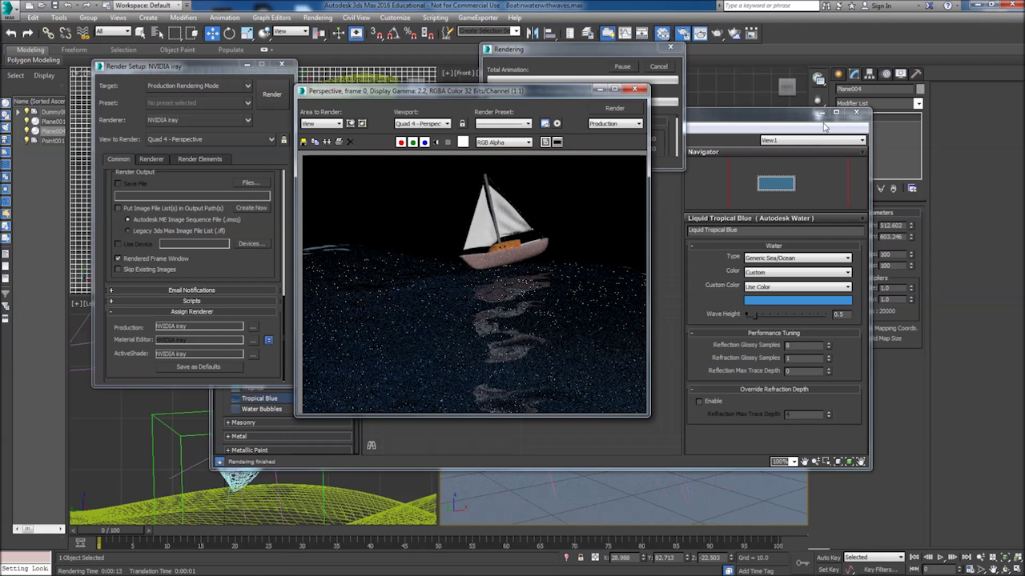
left_click(663, 70)
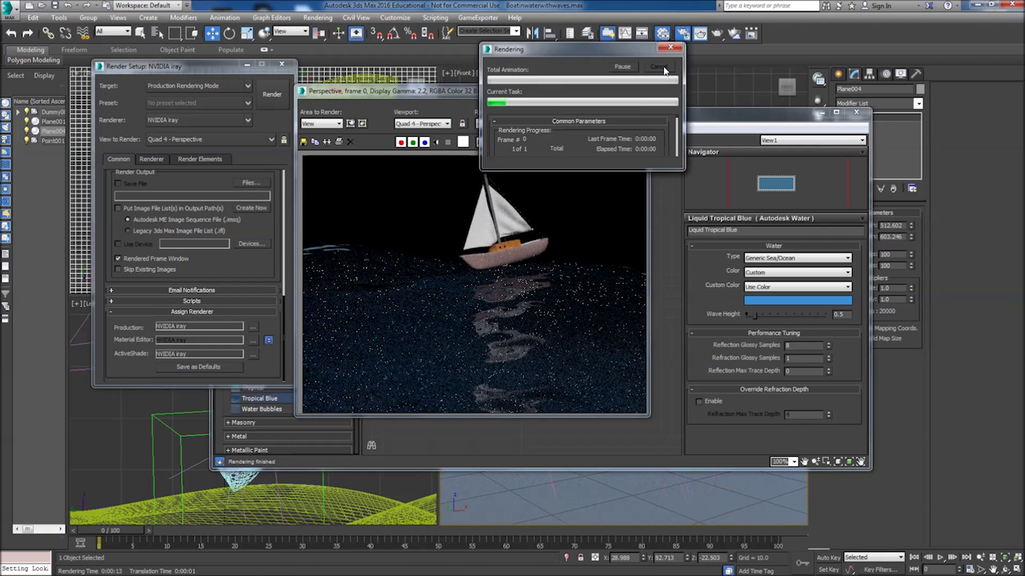
left_click(635, 88)
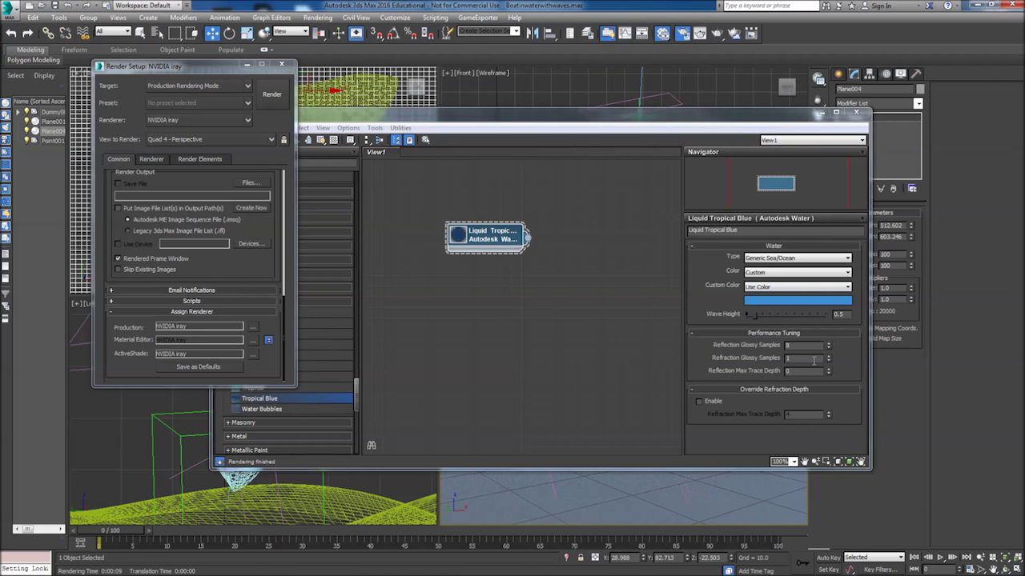
Set the water material's Refraction Glossy Samples to 0 and render the Perspective view again
left_click(813, 362)
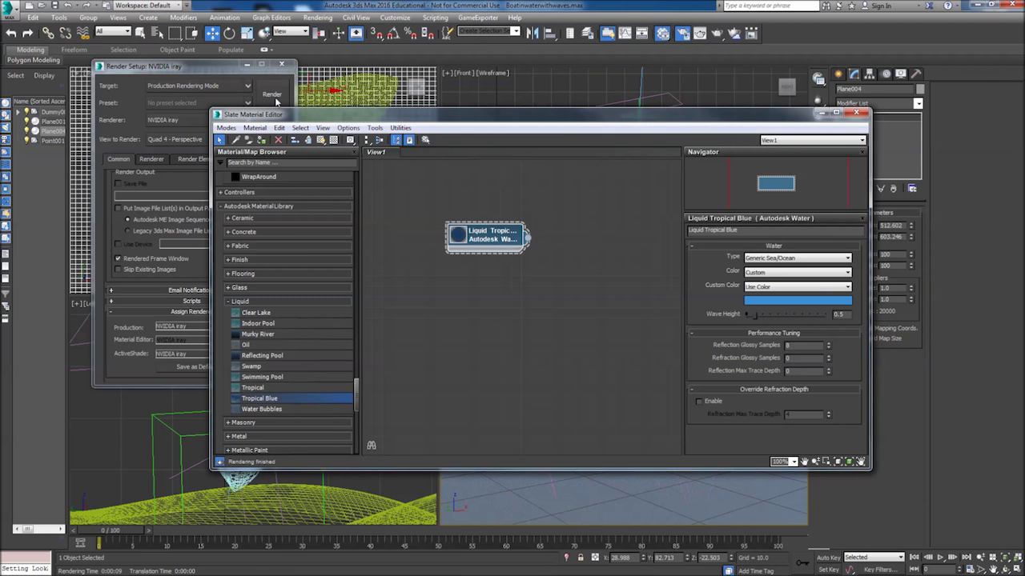
left_click(272, 93)
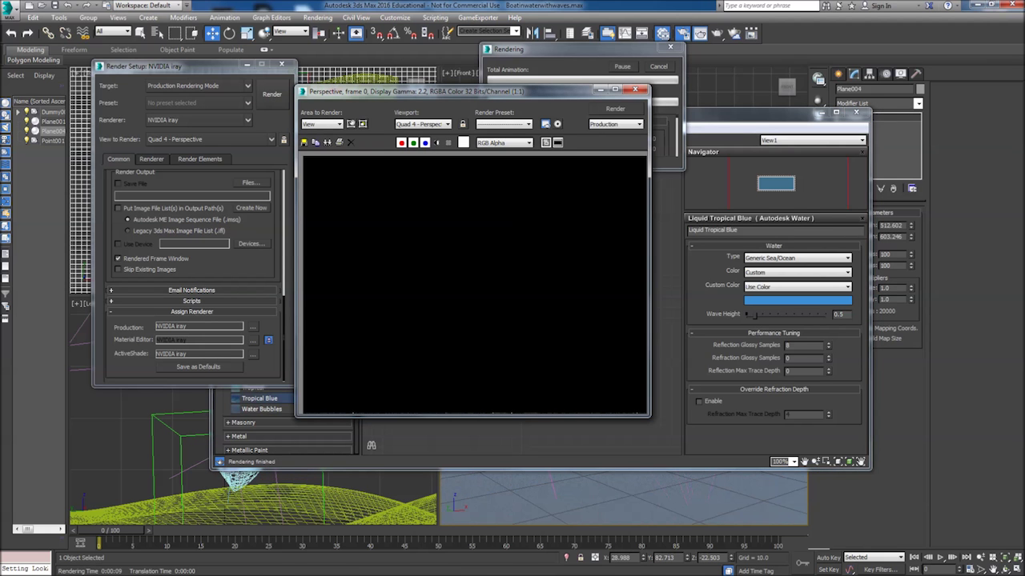